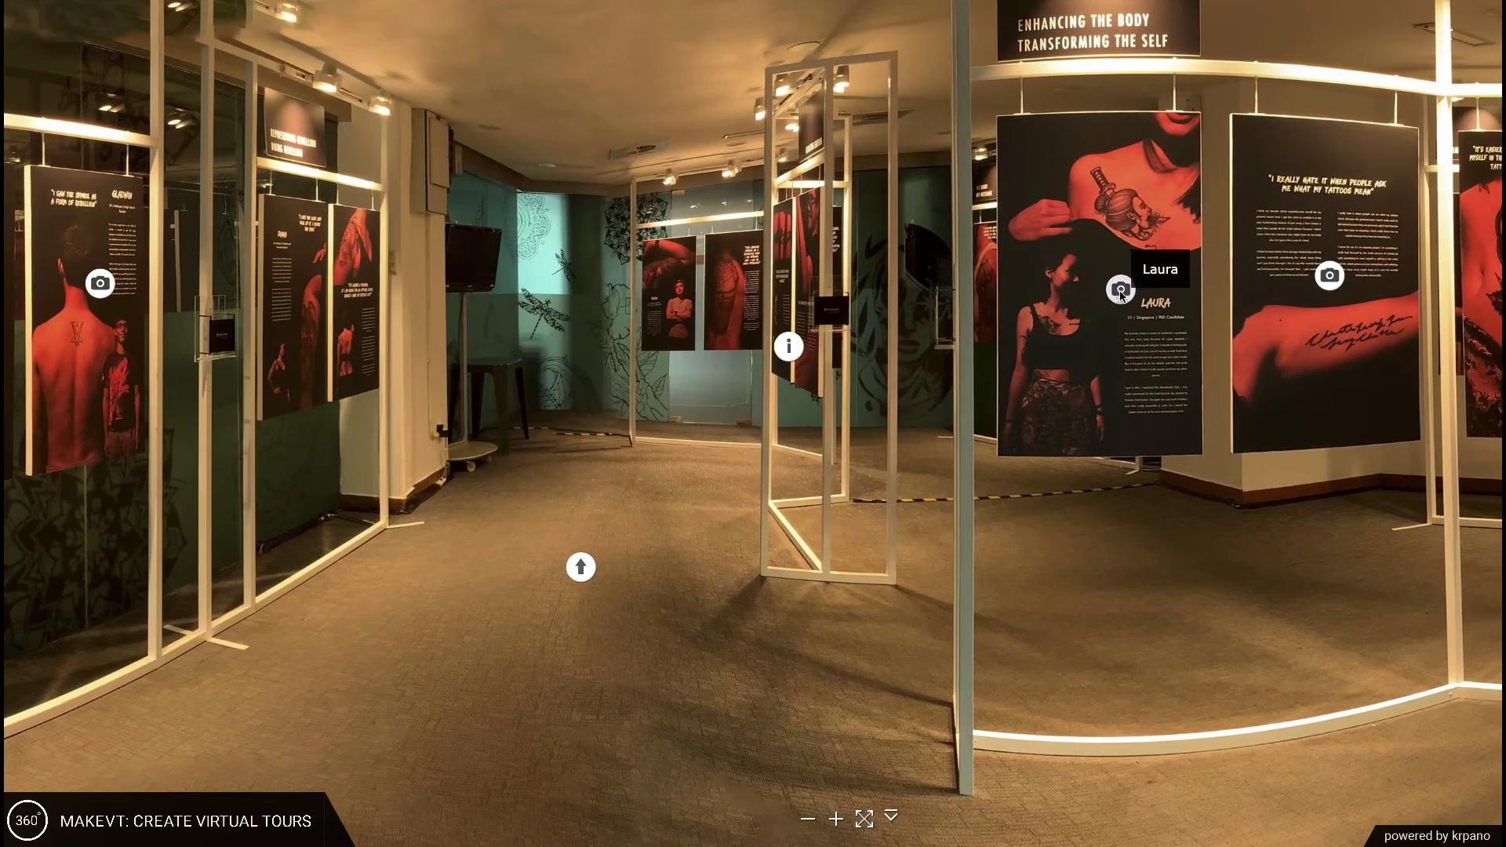
- Explore the published exhibition tour by viewing a poster's image hotspot and playing the video hotspot on the TV screen
click(1120, 290)
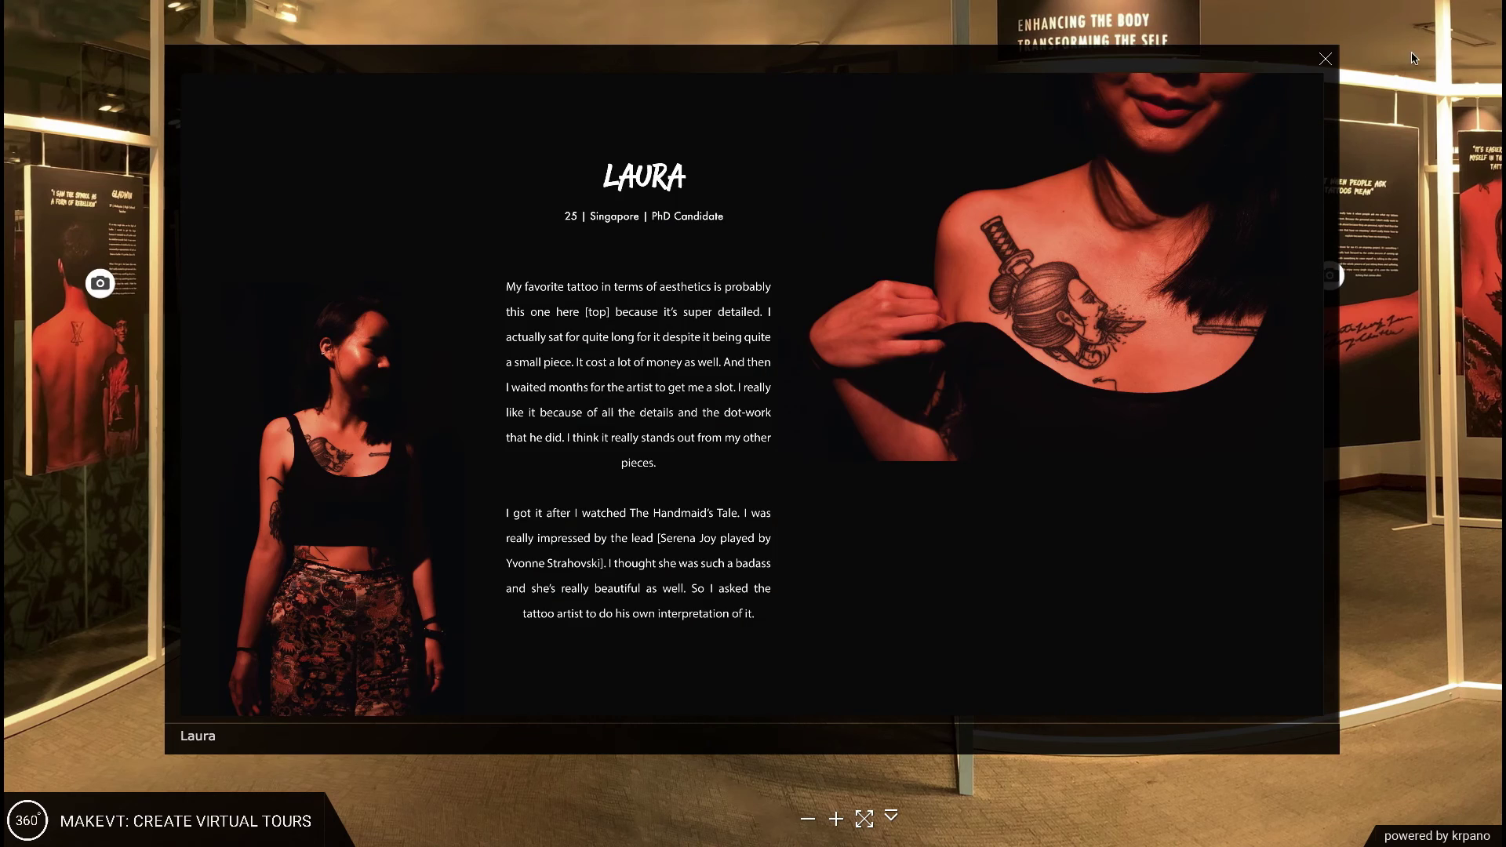
click(1326, 60)
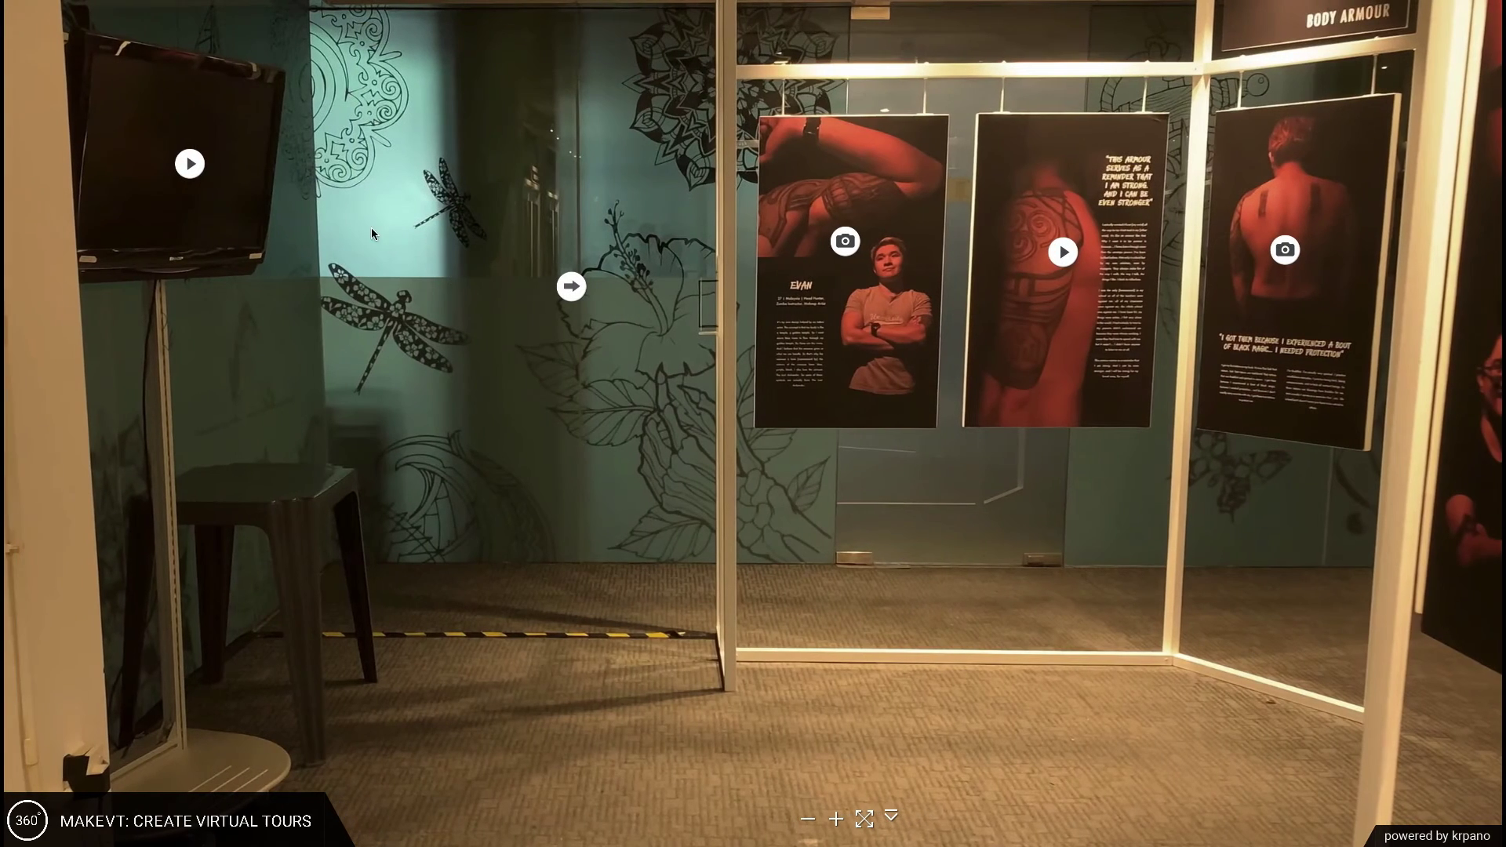
click(194, 165)
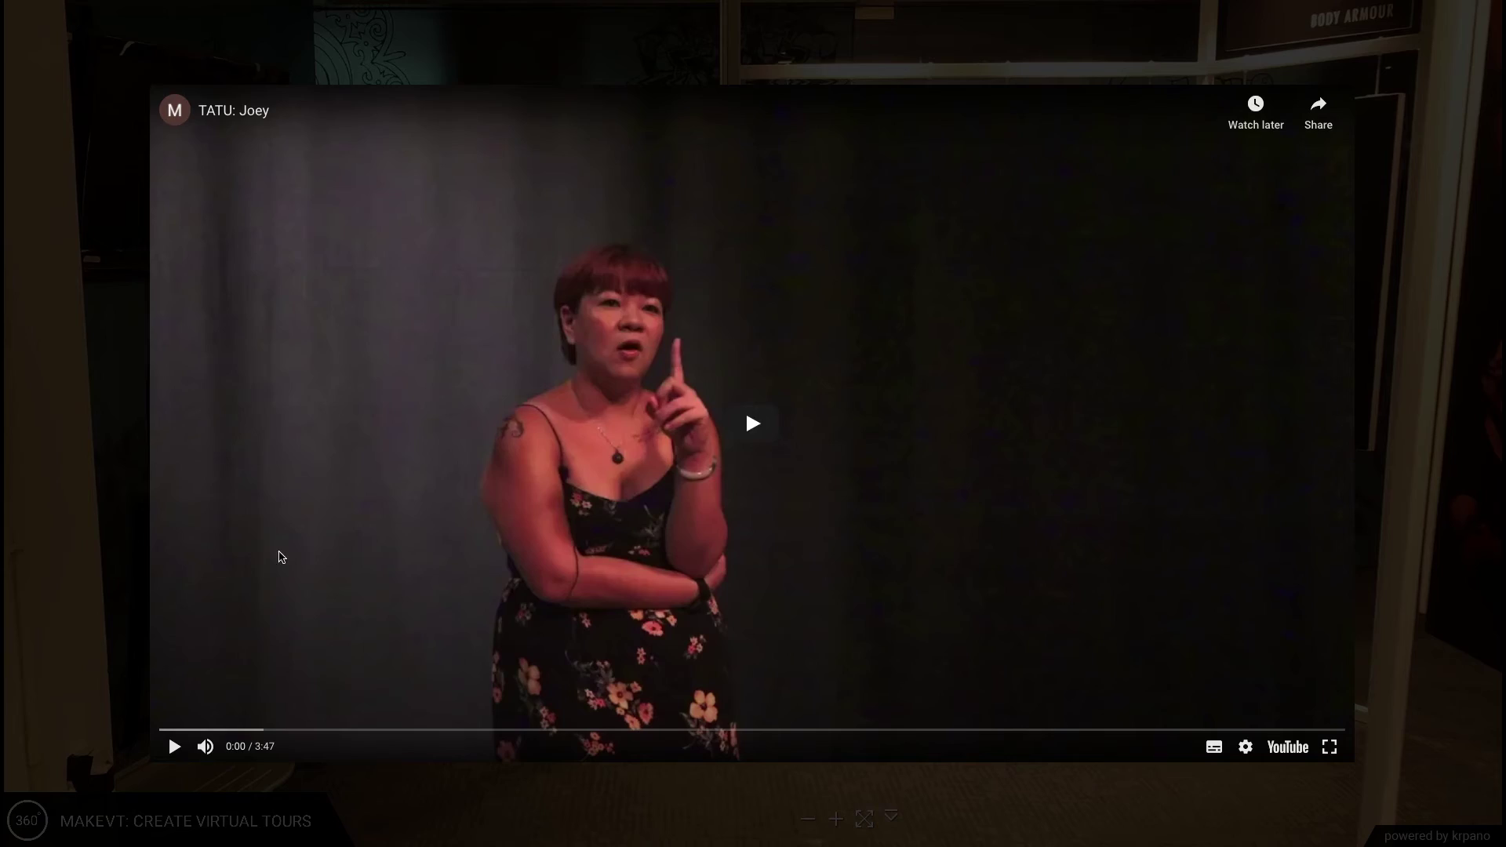
click(753, 425)
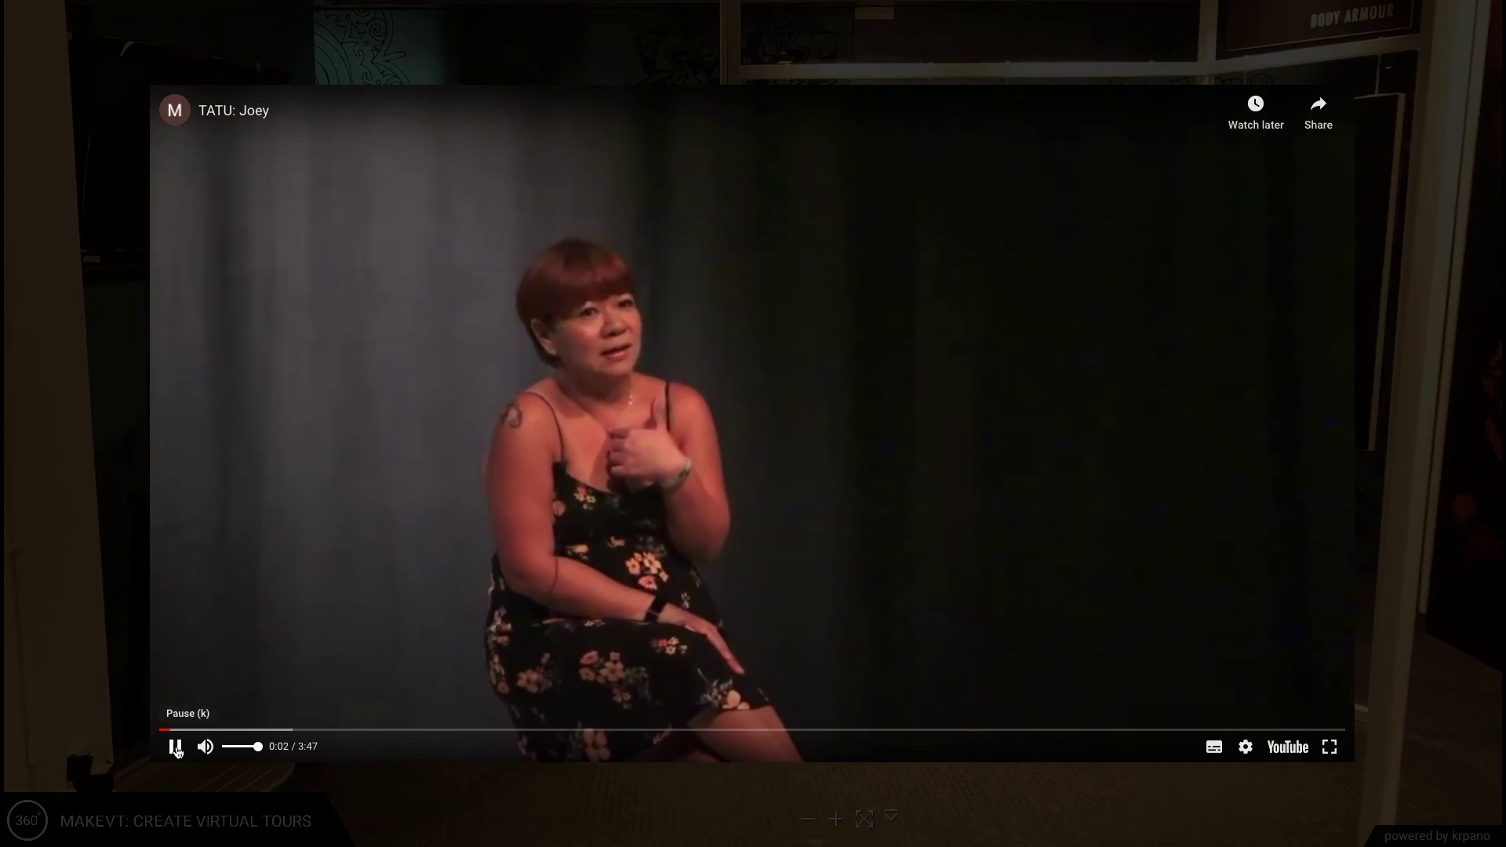
click(1149, 430)
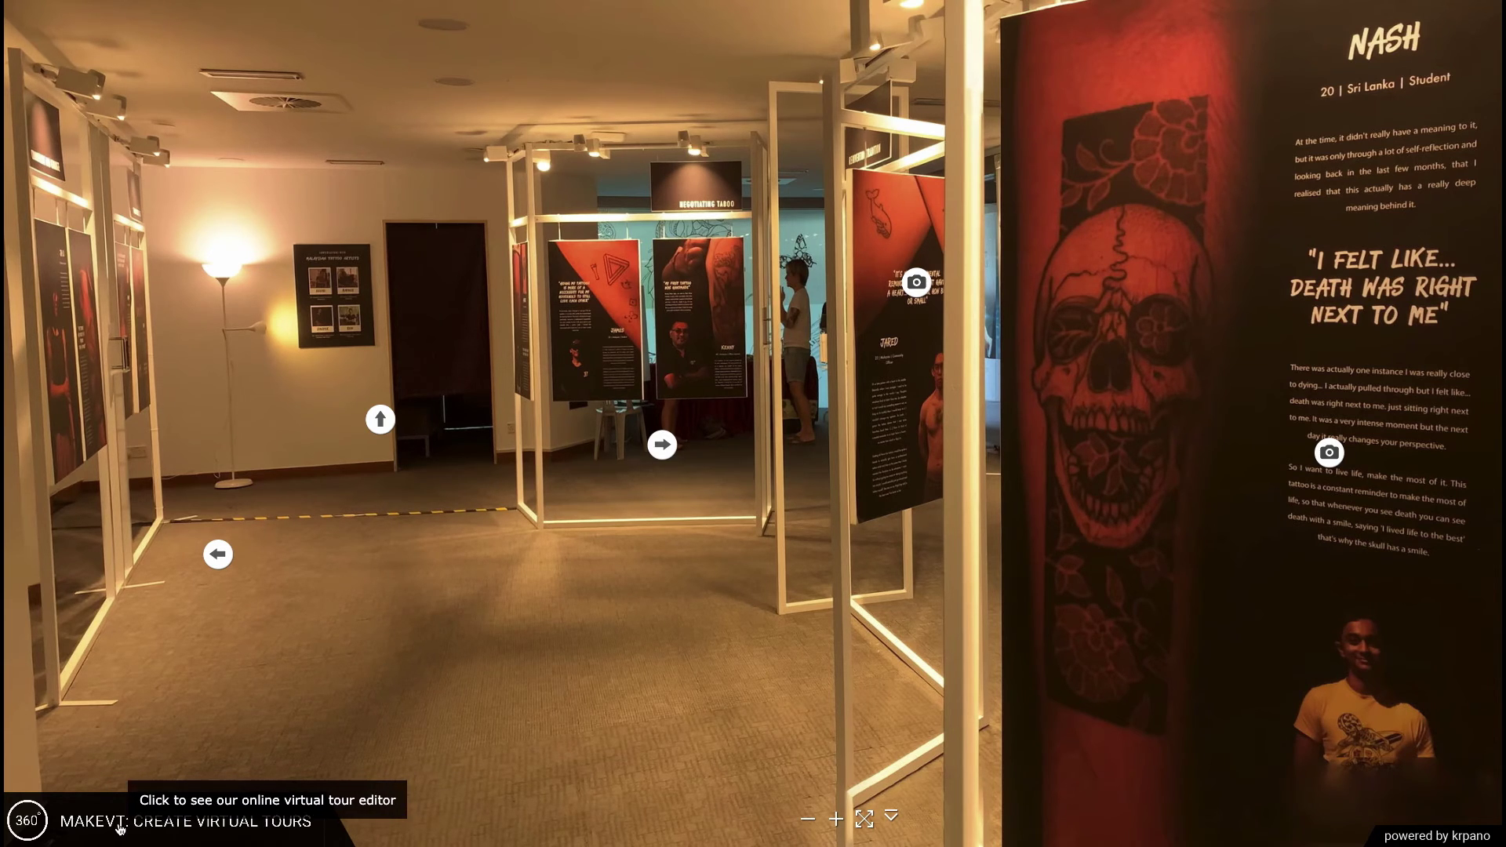
- Go from the published tour to the MakeVT website and create a new virtual tour
click(114, 824)
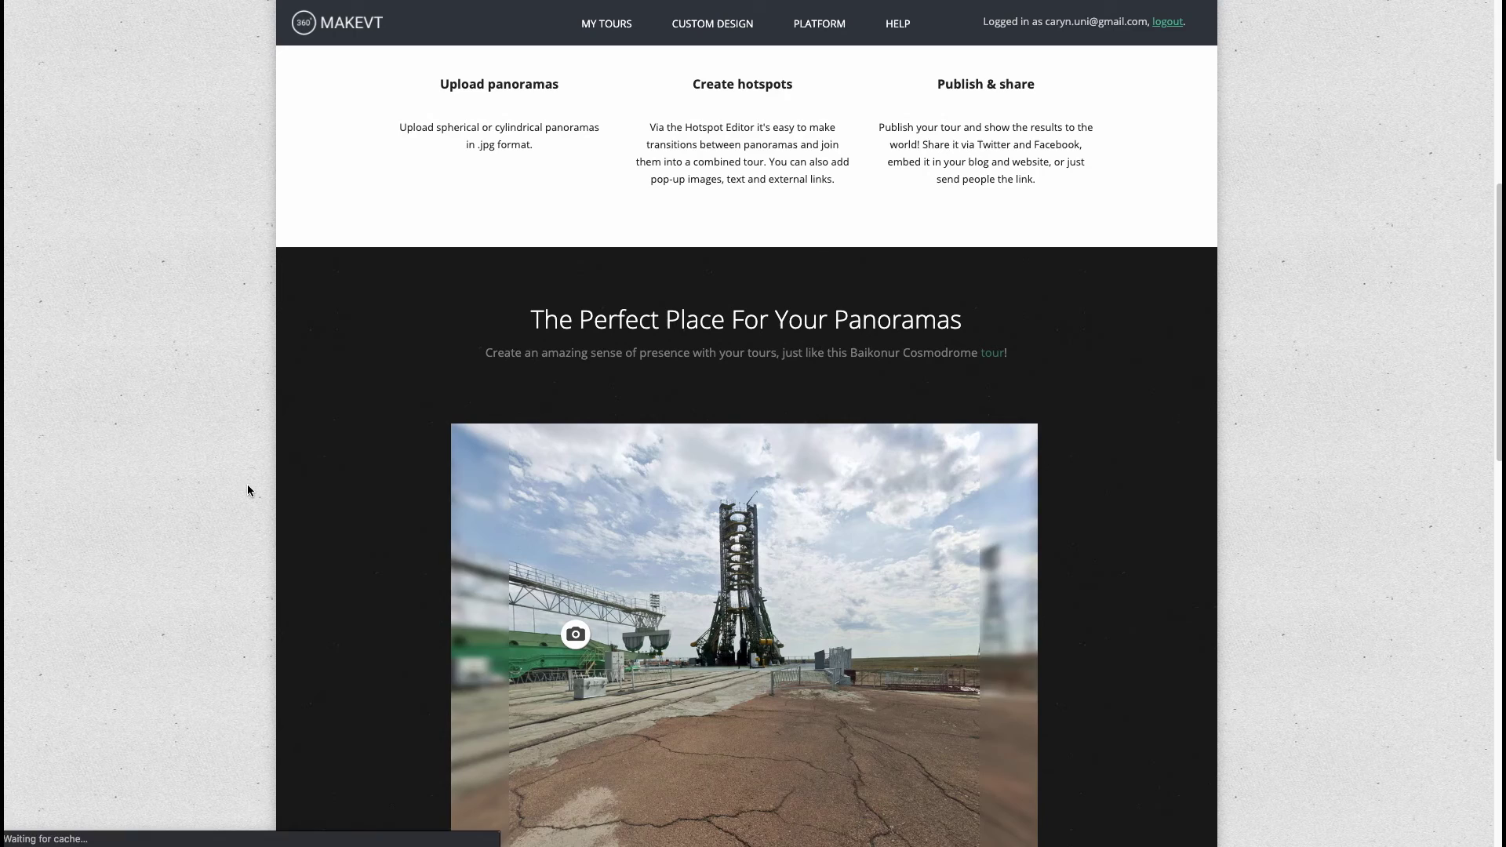
scroll(248, 483, up, 7)
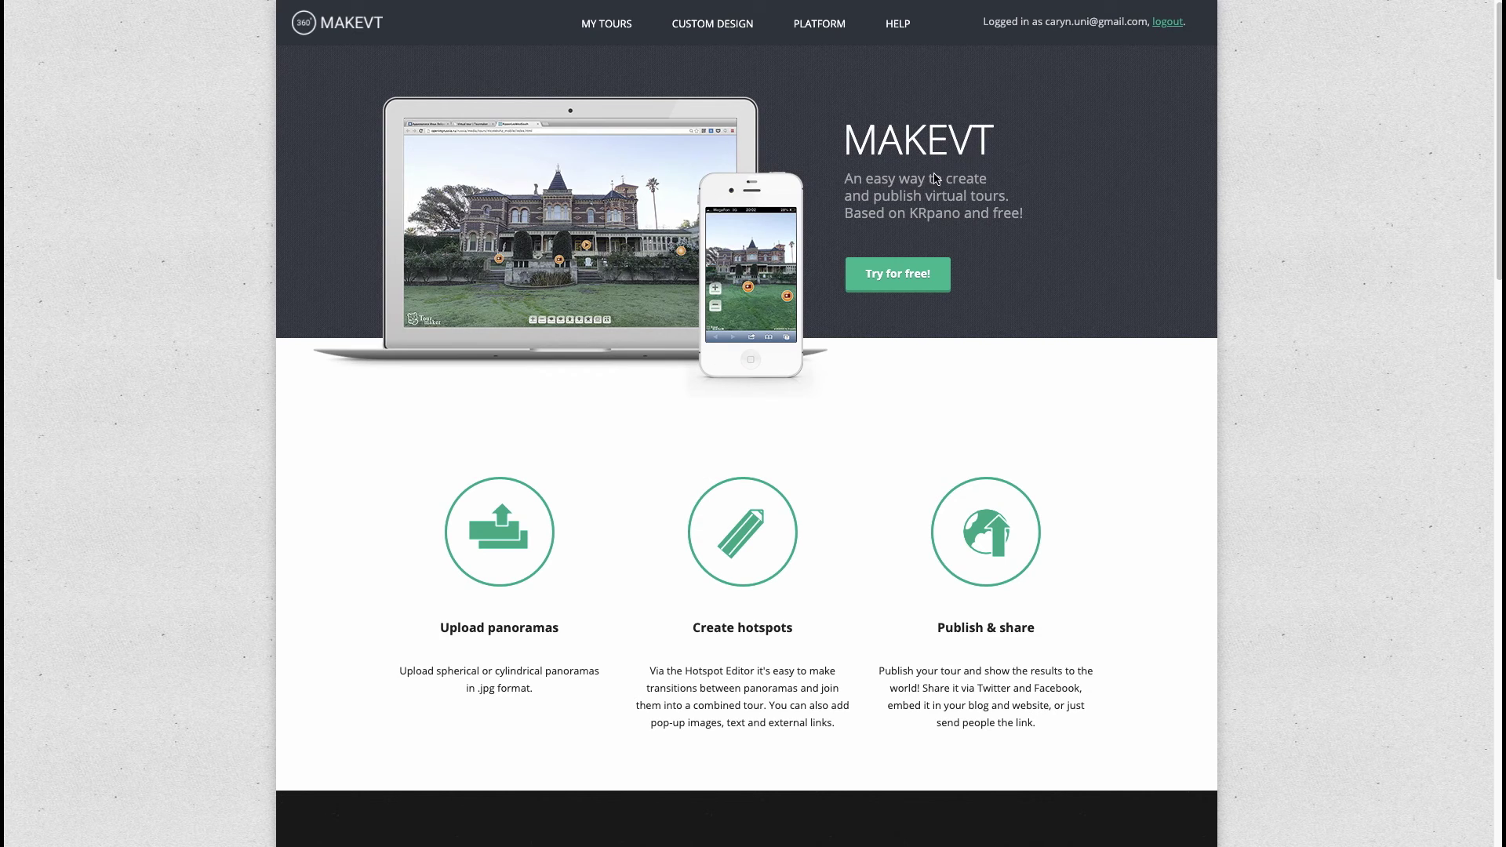
drag(915, 162, 1004, 182)
click(1004, 183)
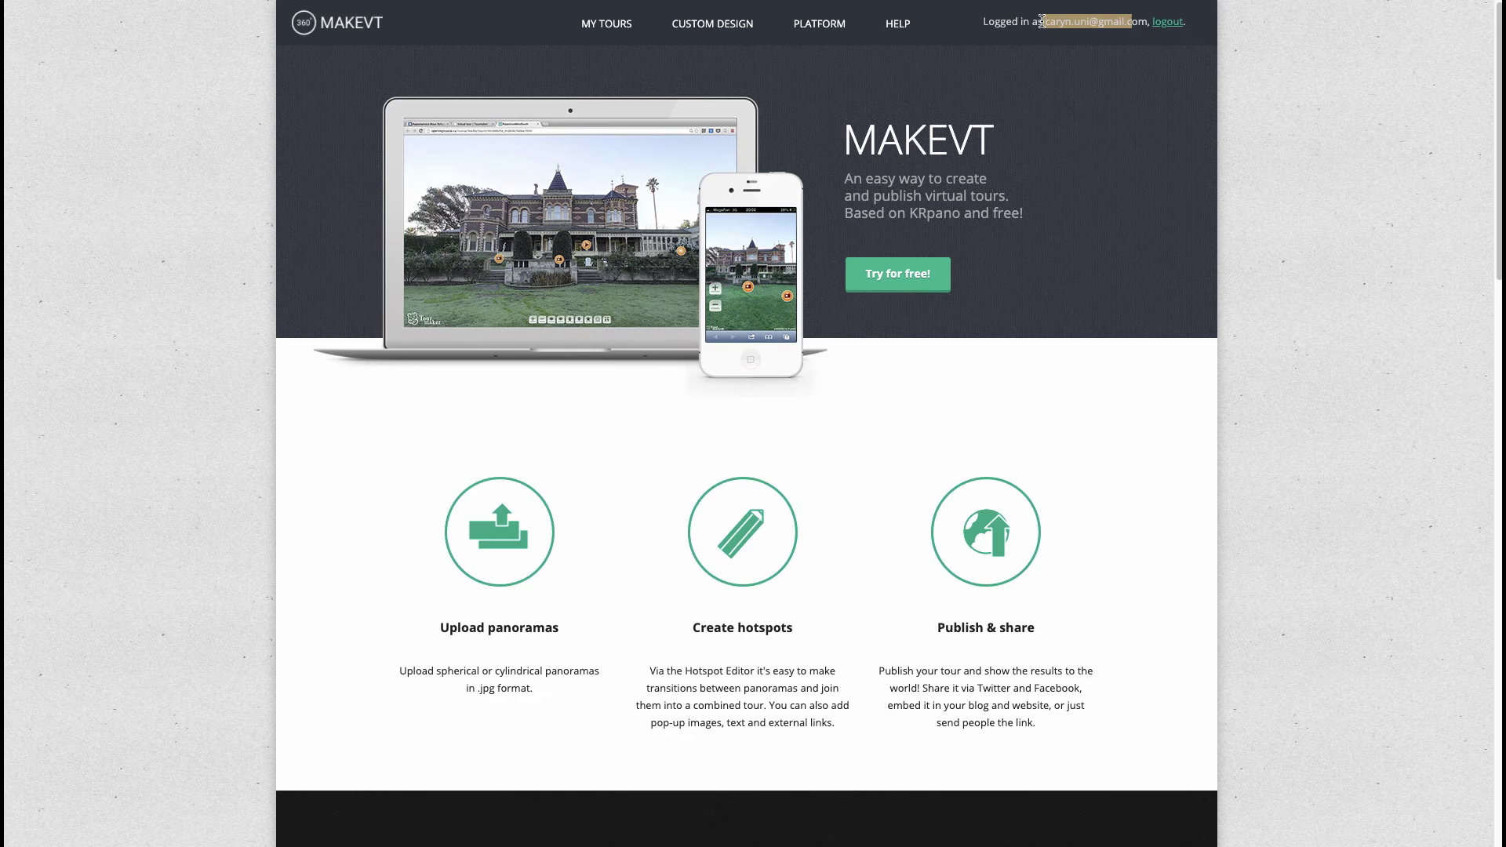
click(612, 28)
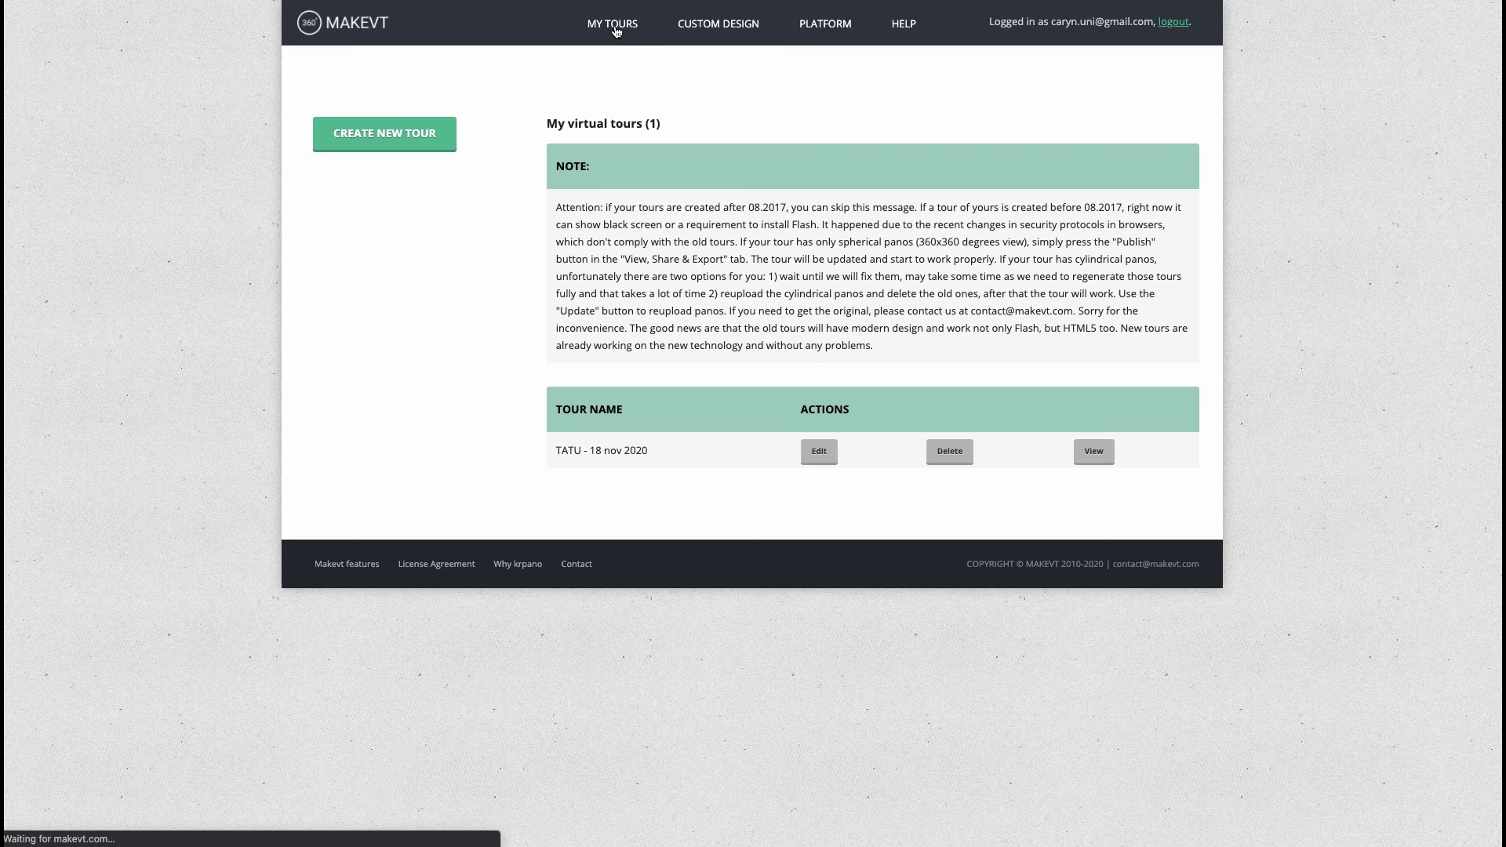
click(398, 145)
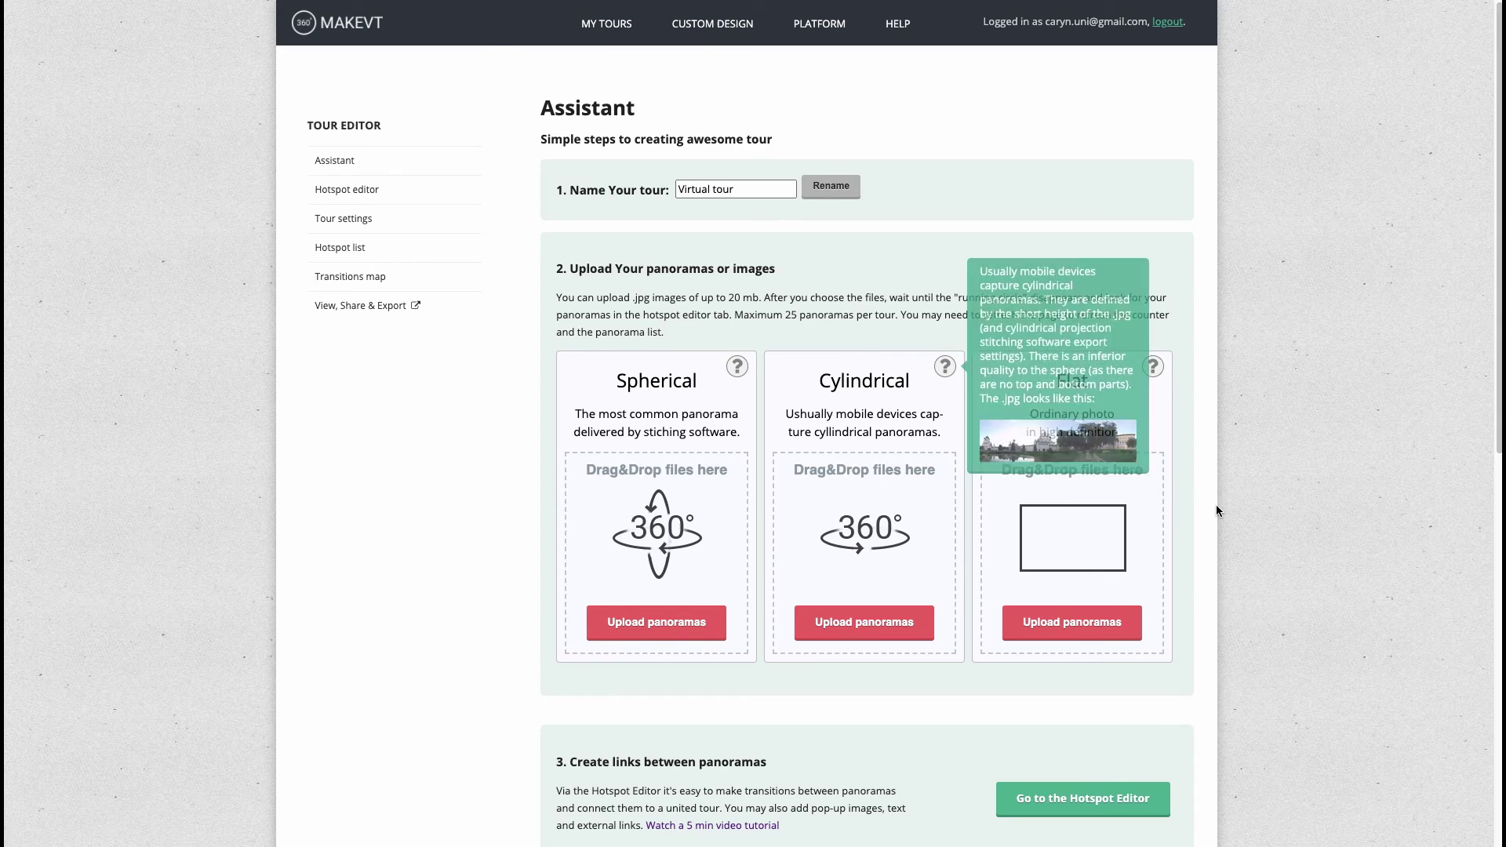
- Review the tour naming field and the spherical, cylindrical and flat panorama upload options, including the help for flat images
scroll(1218, 511, down, 2)
scroll(1216, 511, up, 1)
scroll(1019, 314, down, 1)
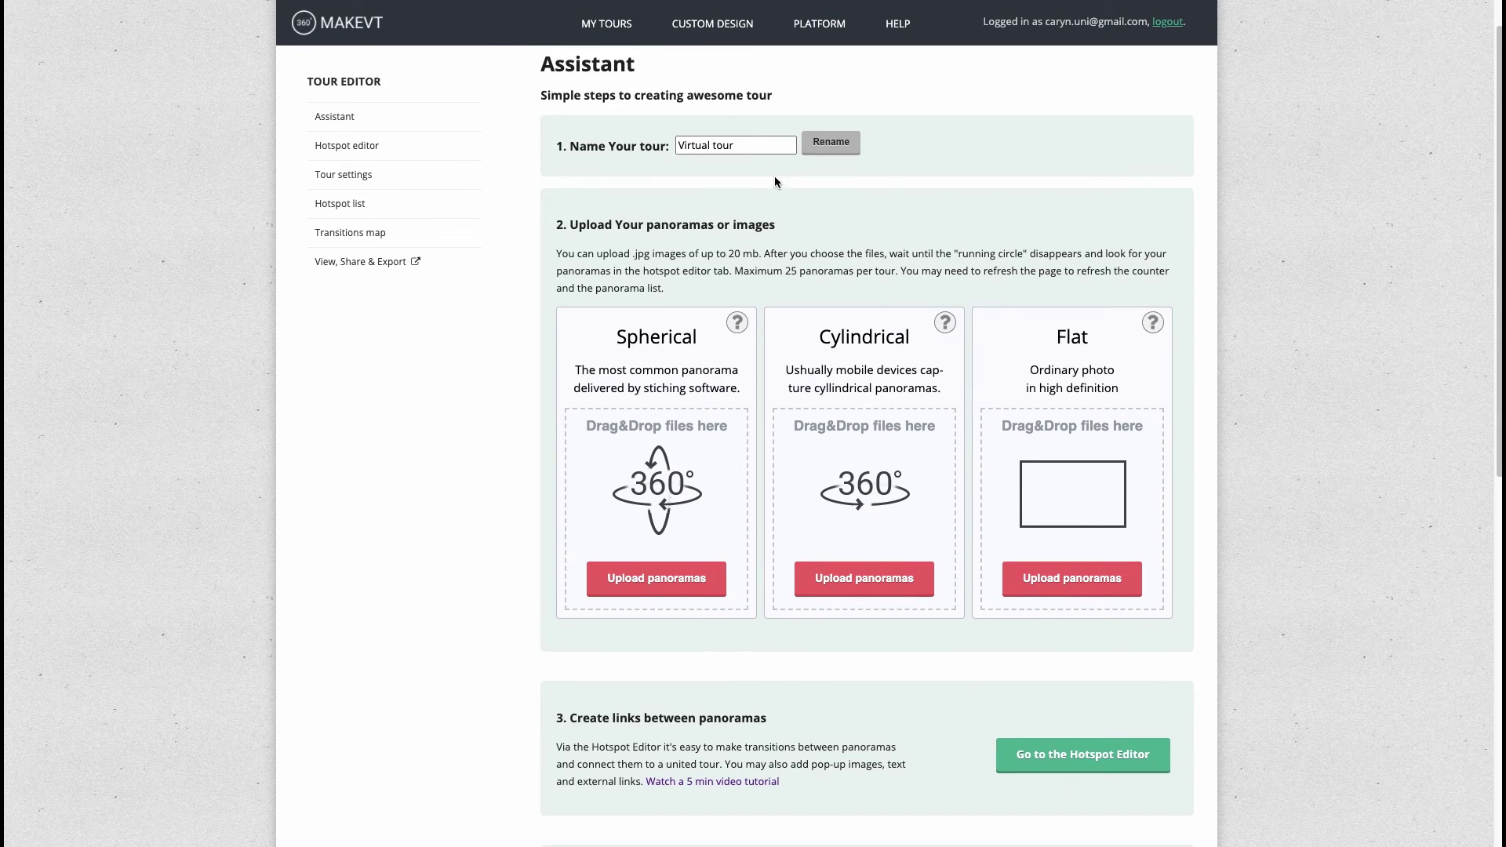
click(745, 134)
click(1001, 176)
scroll(1339, 463, down, 1)
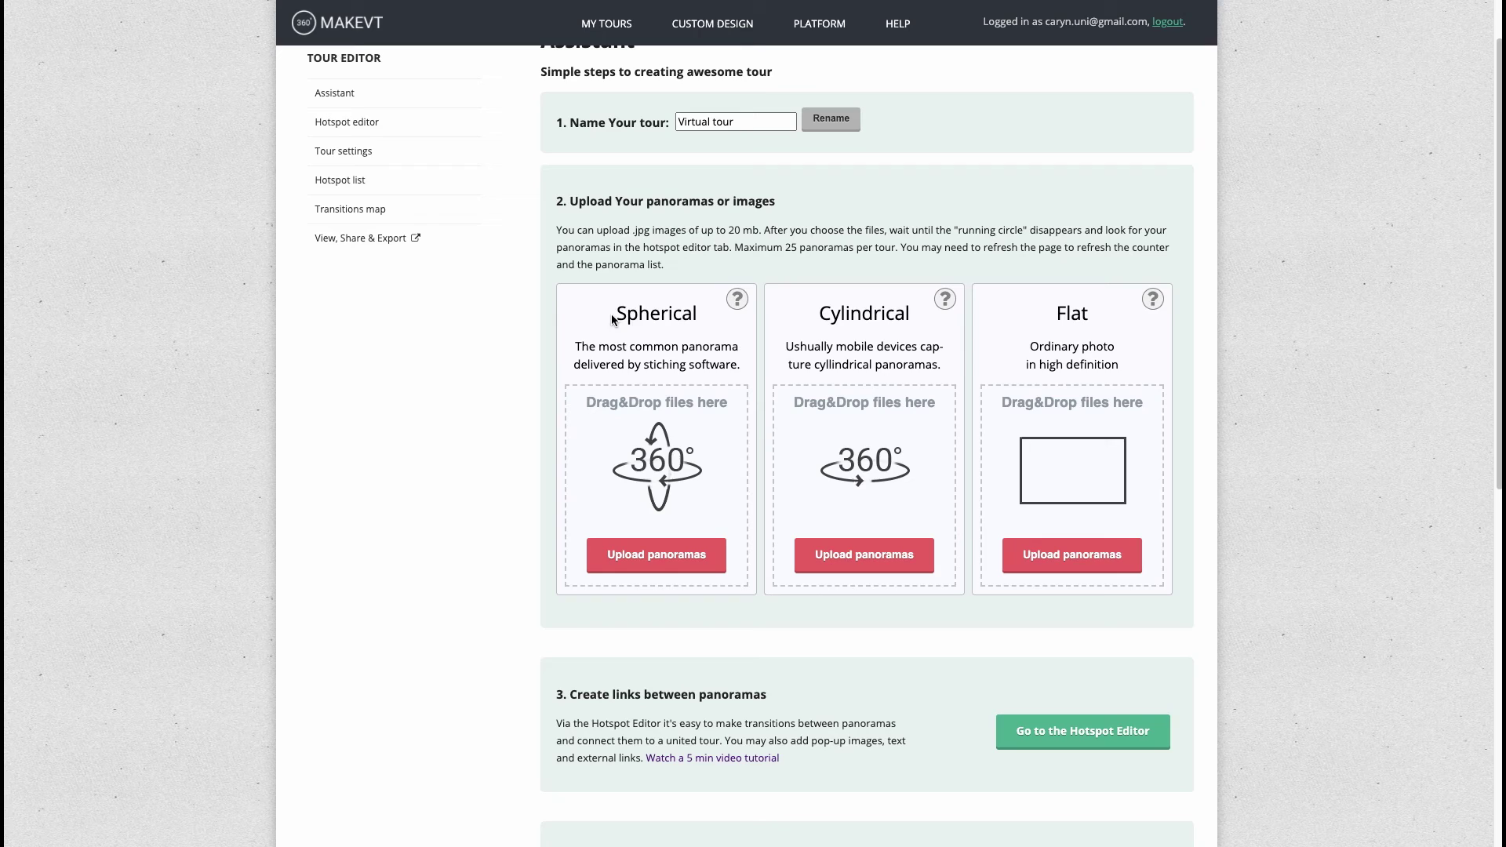
drag(613, 319, 701, 318)
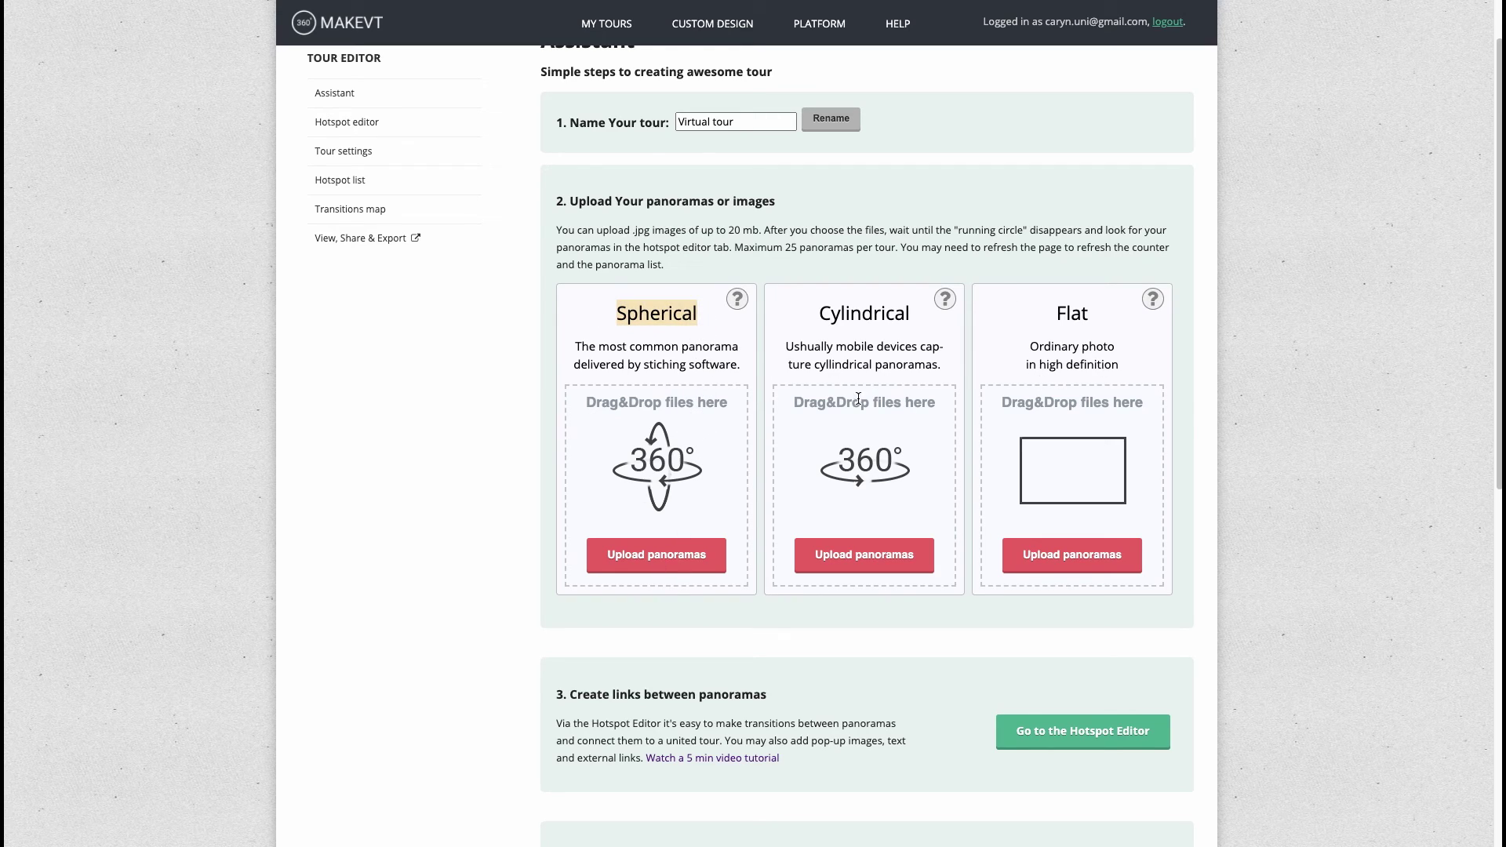
click(1153, 299)
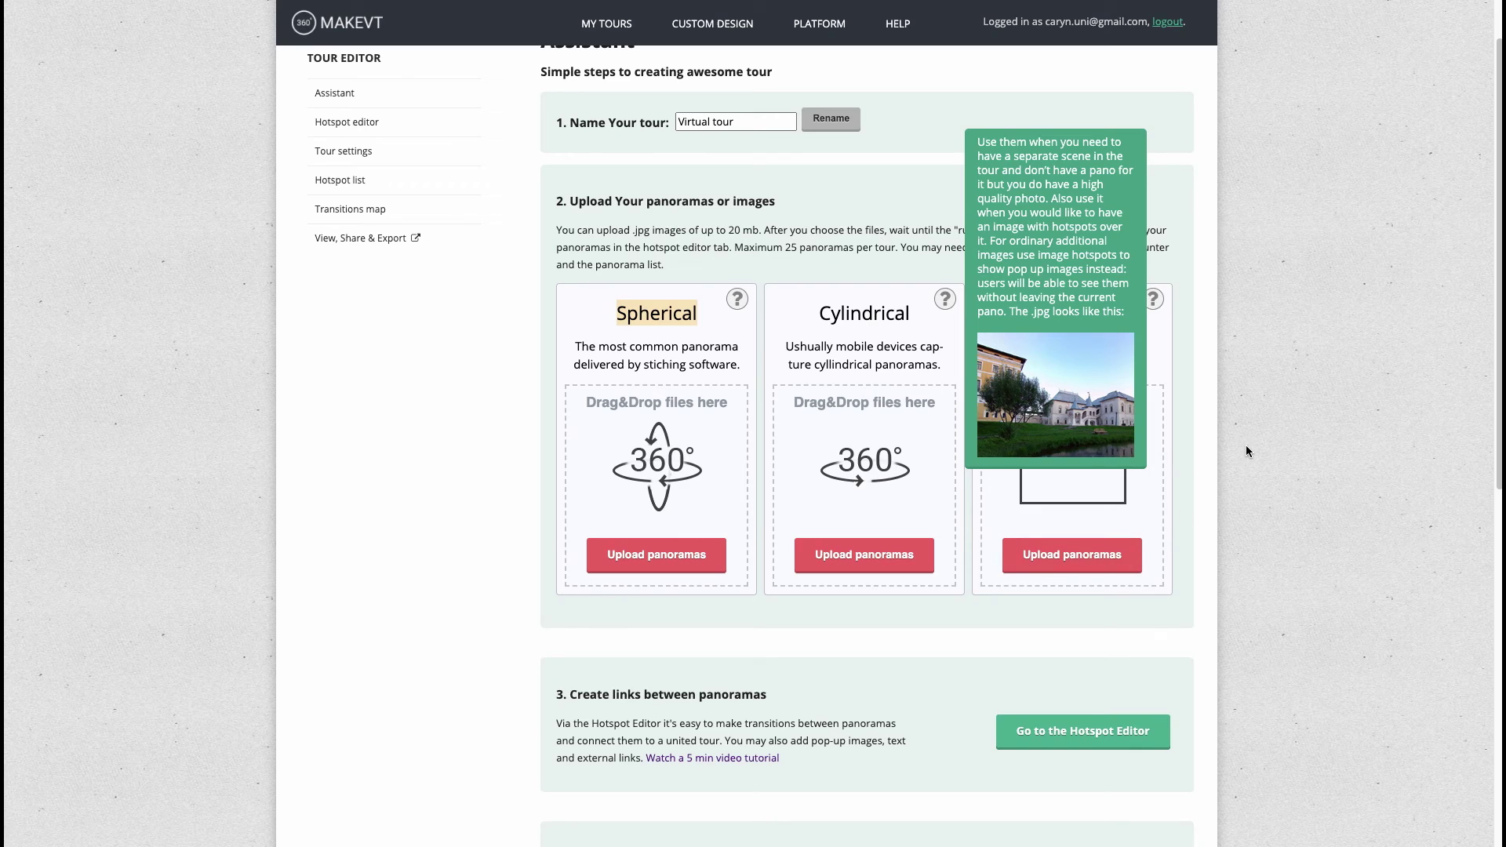
- Upload the panoramas Corridor 1.jpg and Panorama entrance.jpg to the new tour
click(1066, 335)
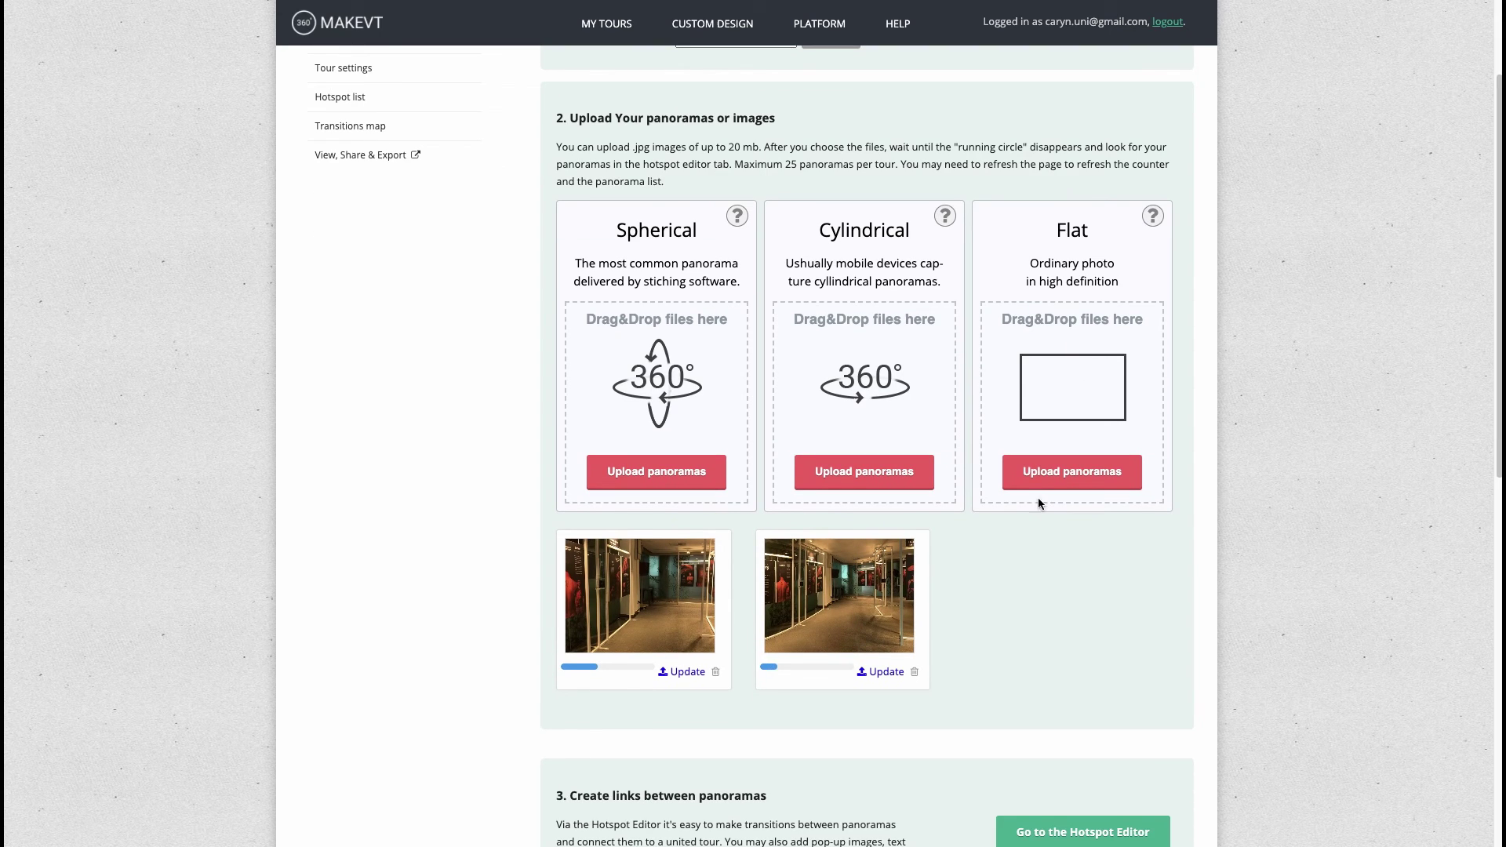
scroll(1183, 542, down, 3)
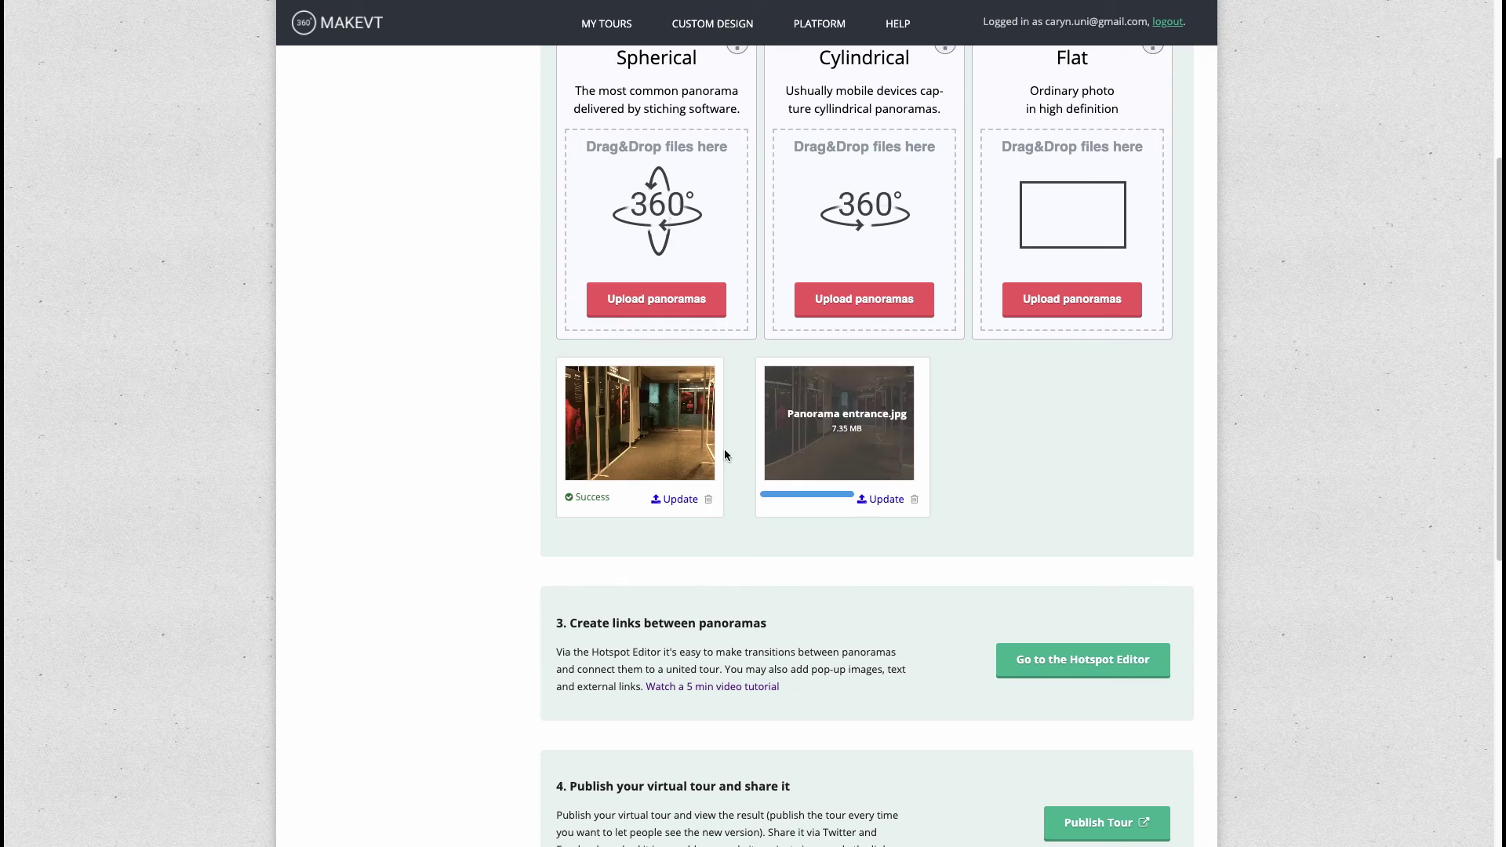
scroll(1208, 587, down, 3)
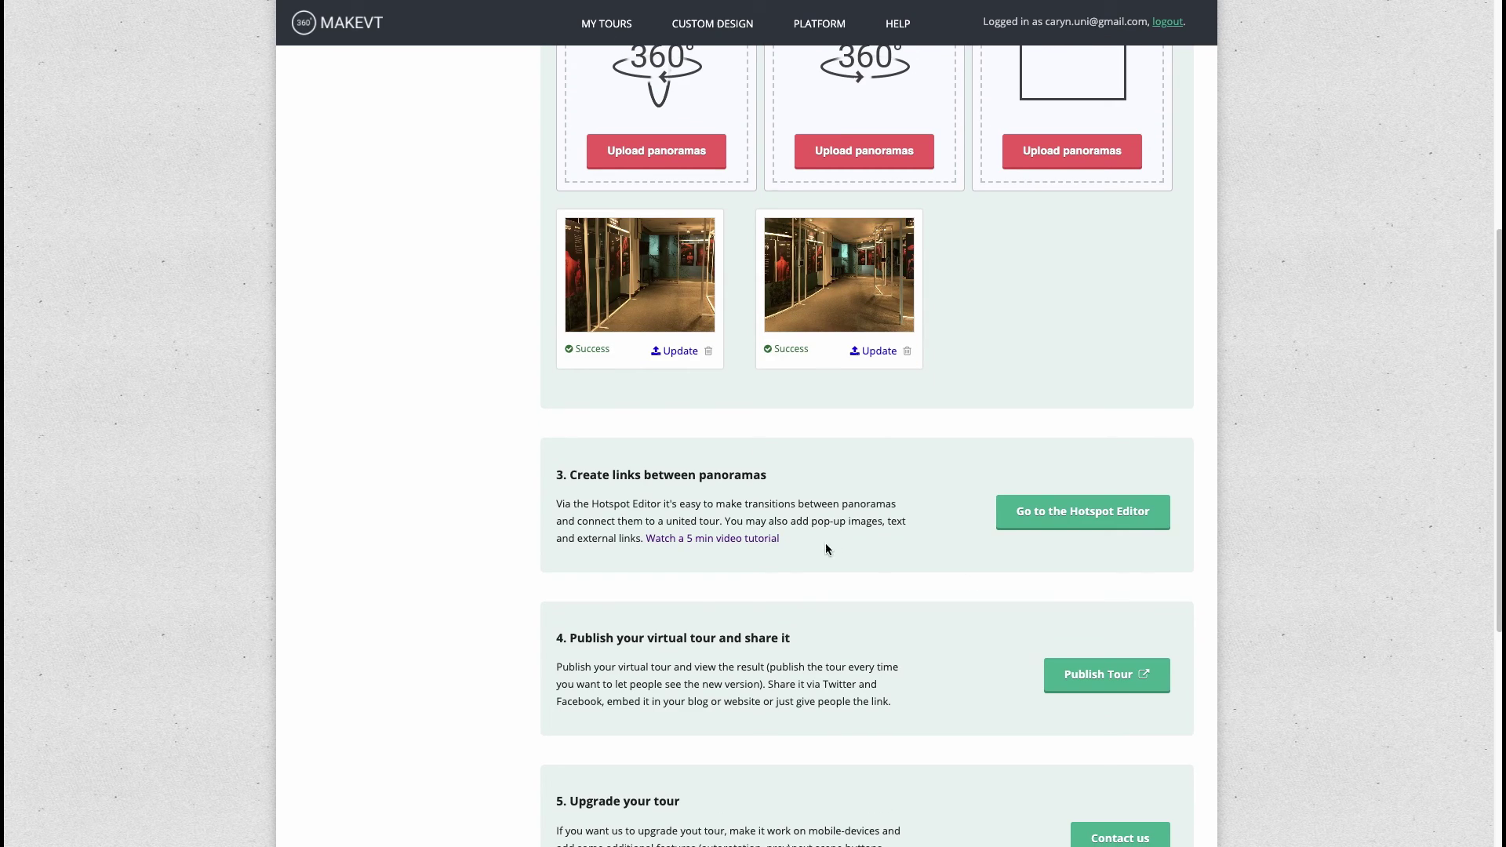
drag(560, 475, 790, 477)
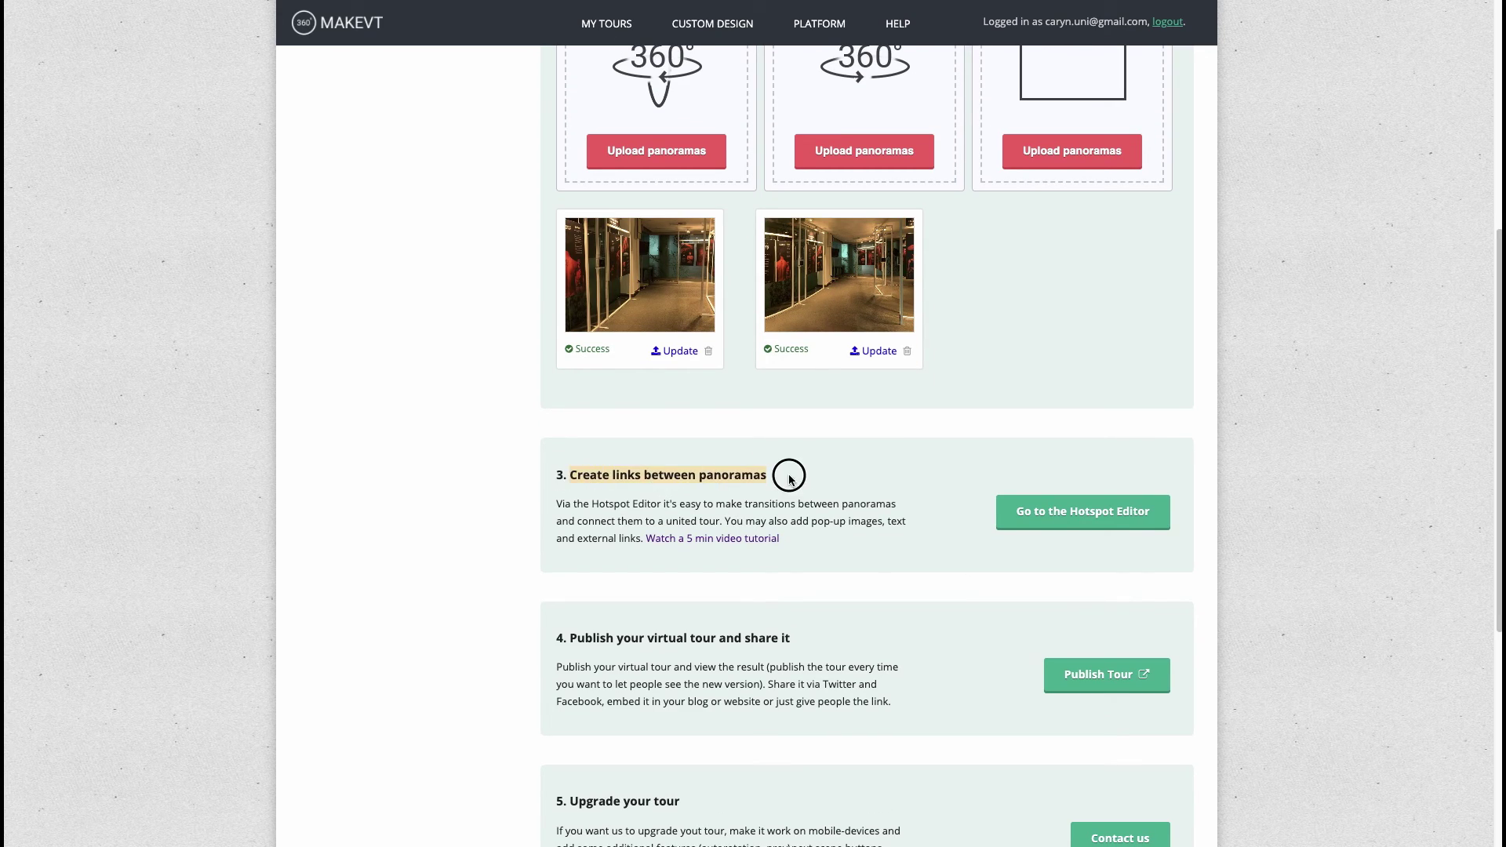
click(793, 479)
scroll(878, 476, up, 1)
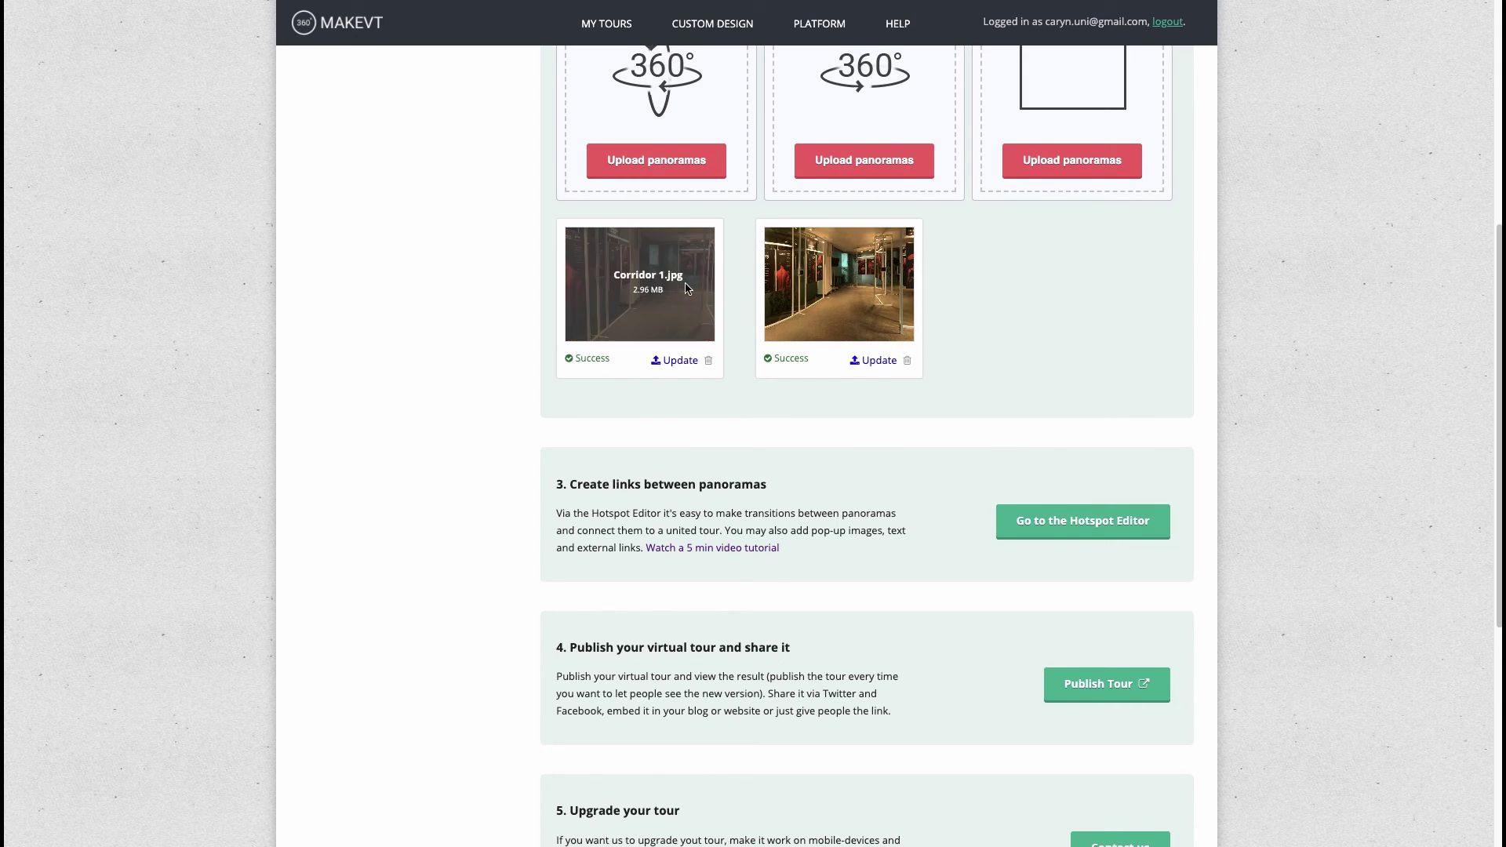
- Open the entrance panorama, scene 164854, in the Hotspot editor
click(1031, 535)
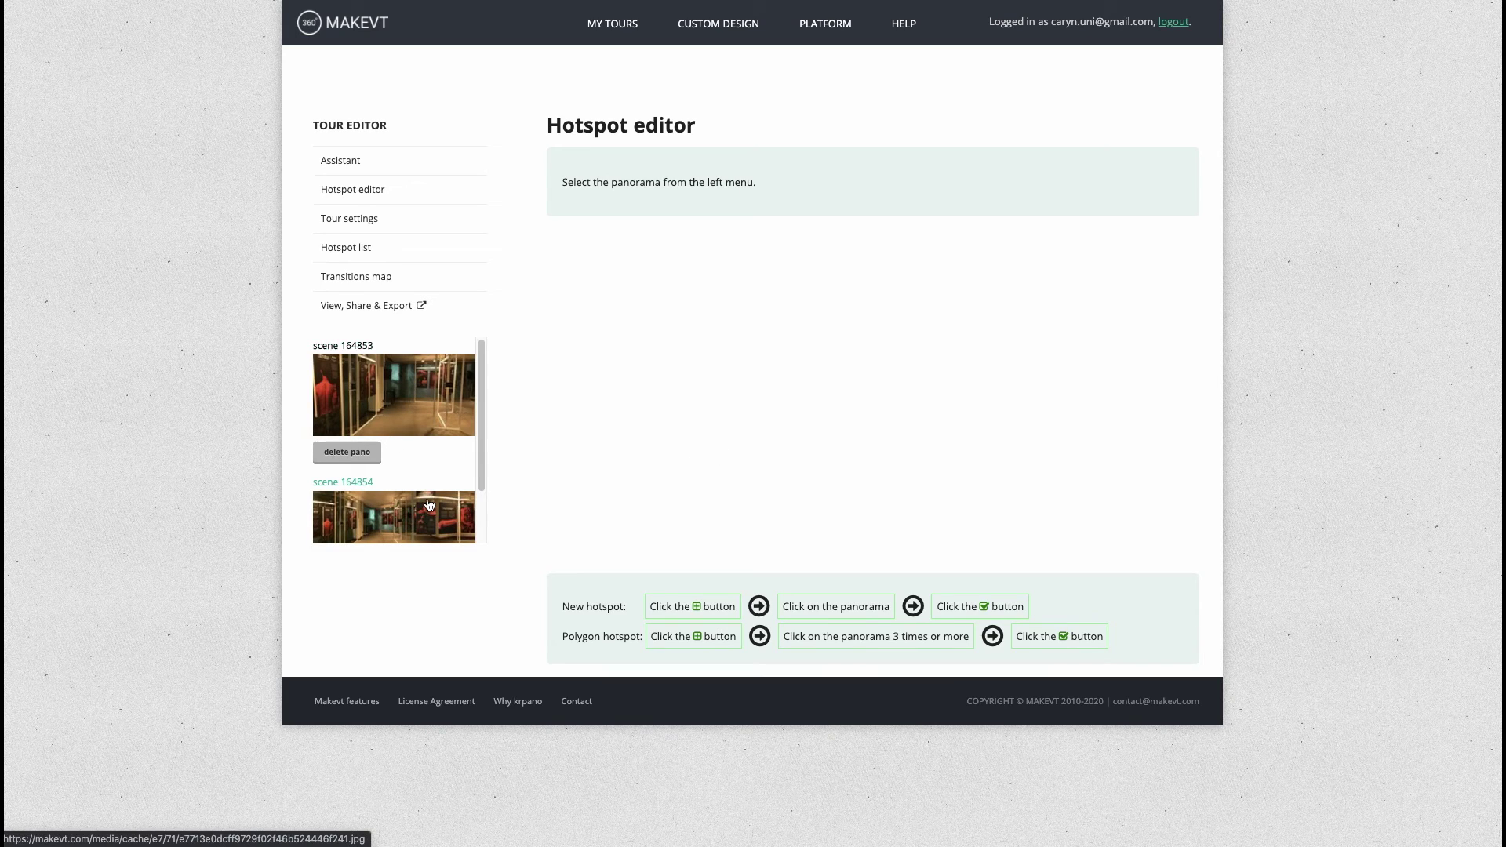
scroll(429, 504, down, 1)
scroll(429, 504, down, 1)
click(430, 501)
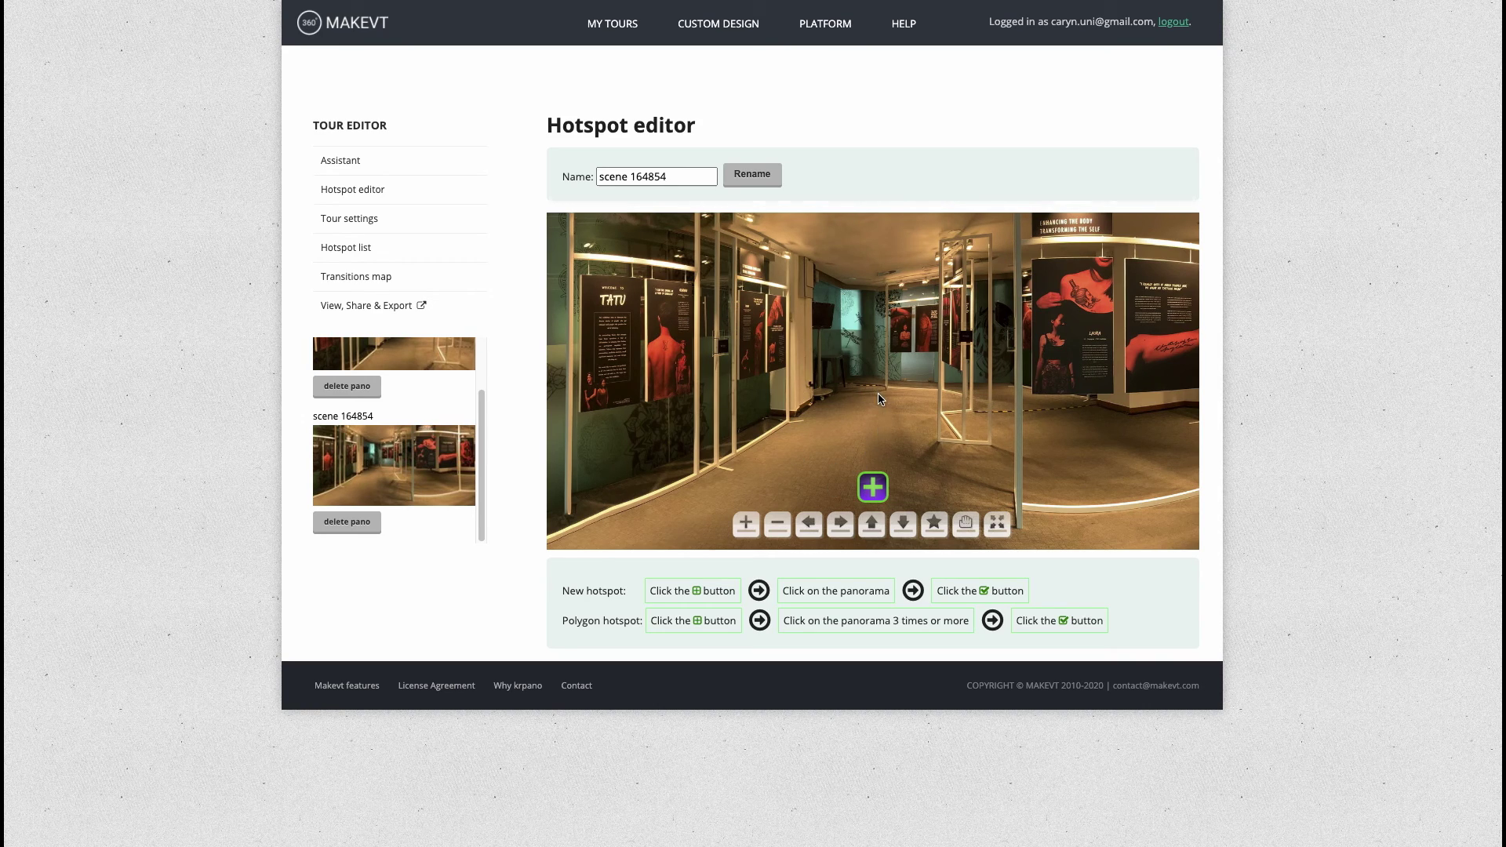
- Add a hotspot on the walkway floor of the entrance panorama and give it the forward-pointing perspective arrow icon
click(873, 488)
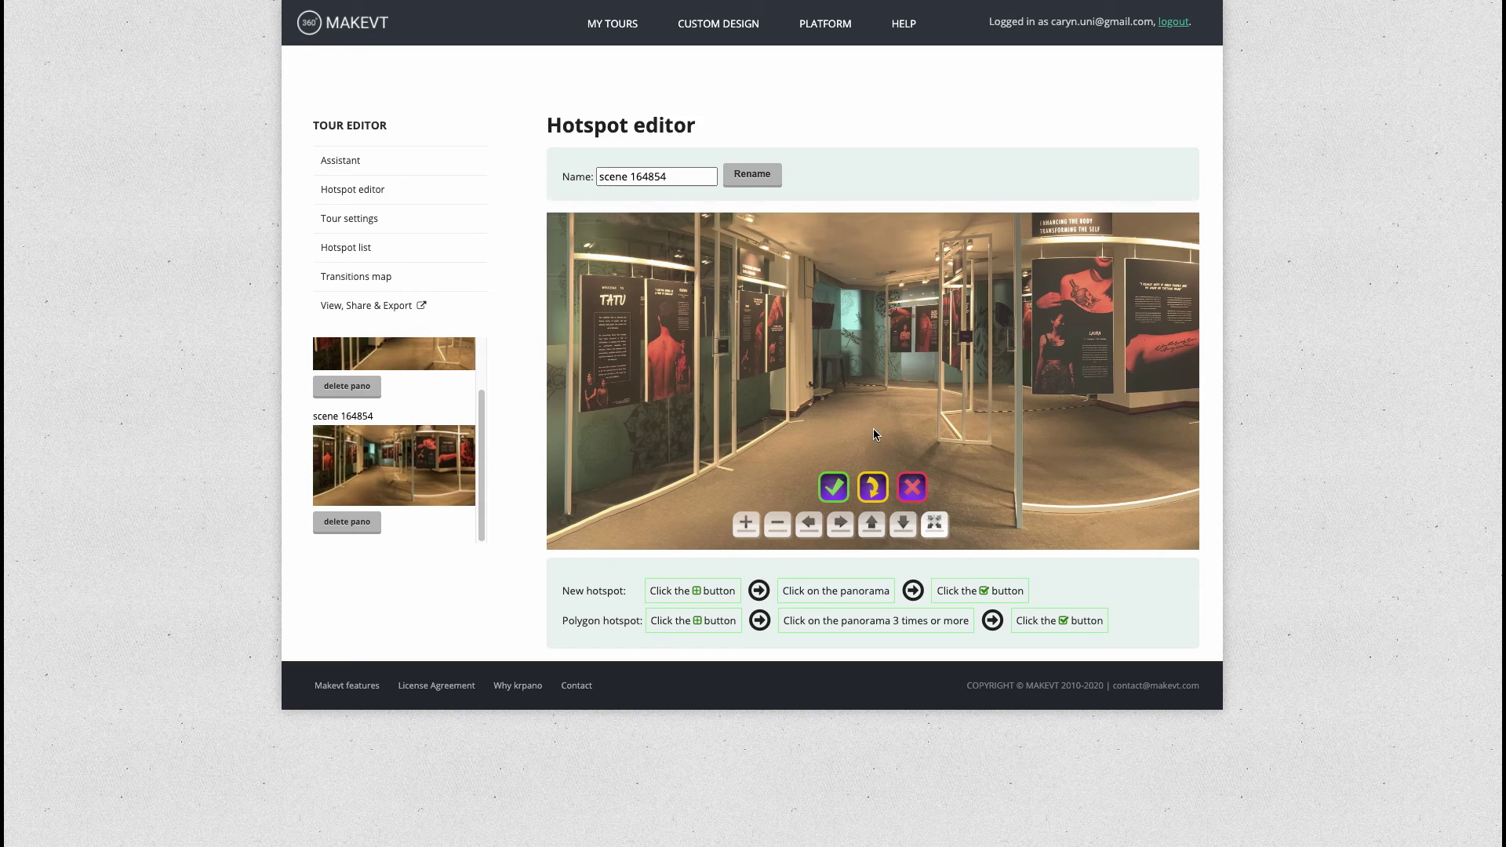
click(873, 430)
click(836, 489)
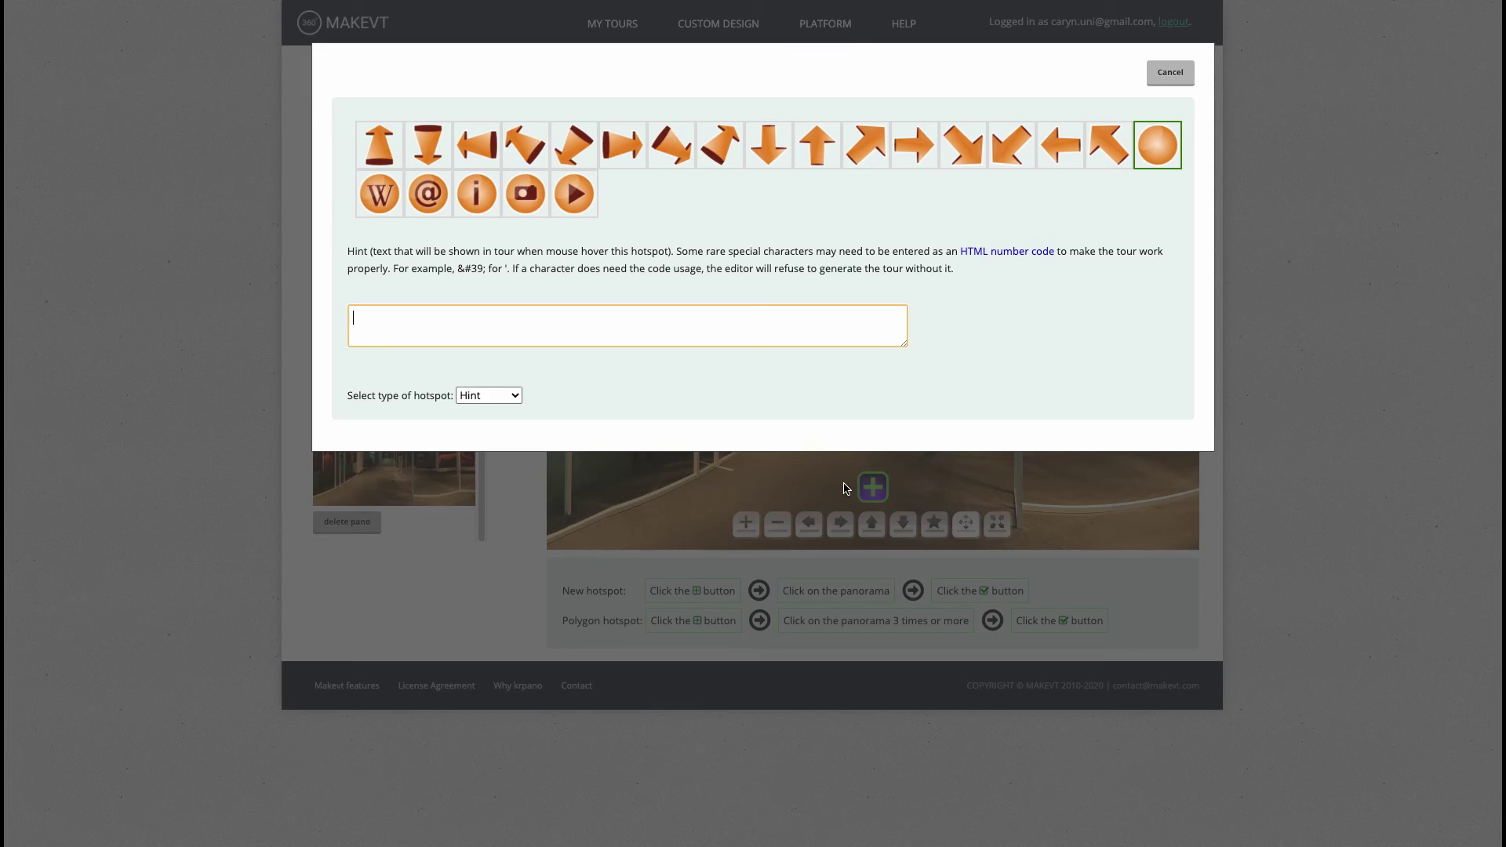
click(383, 153)
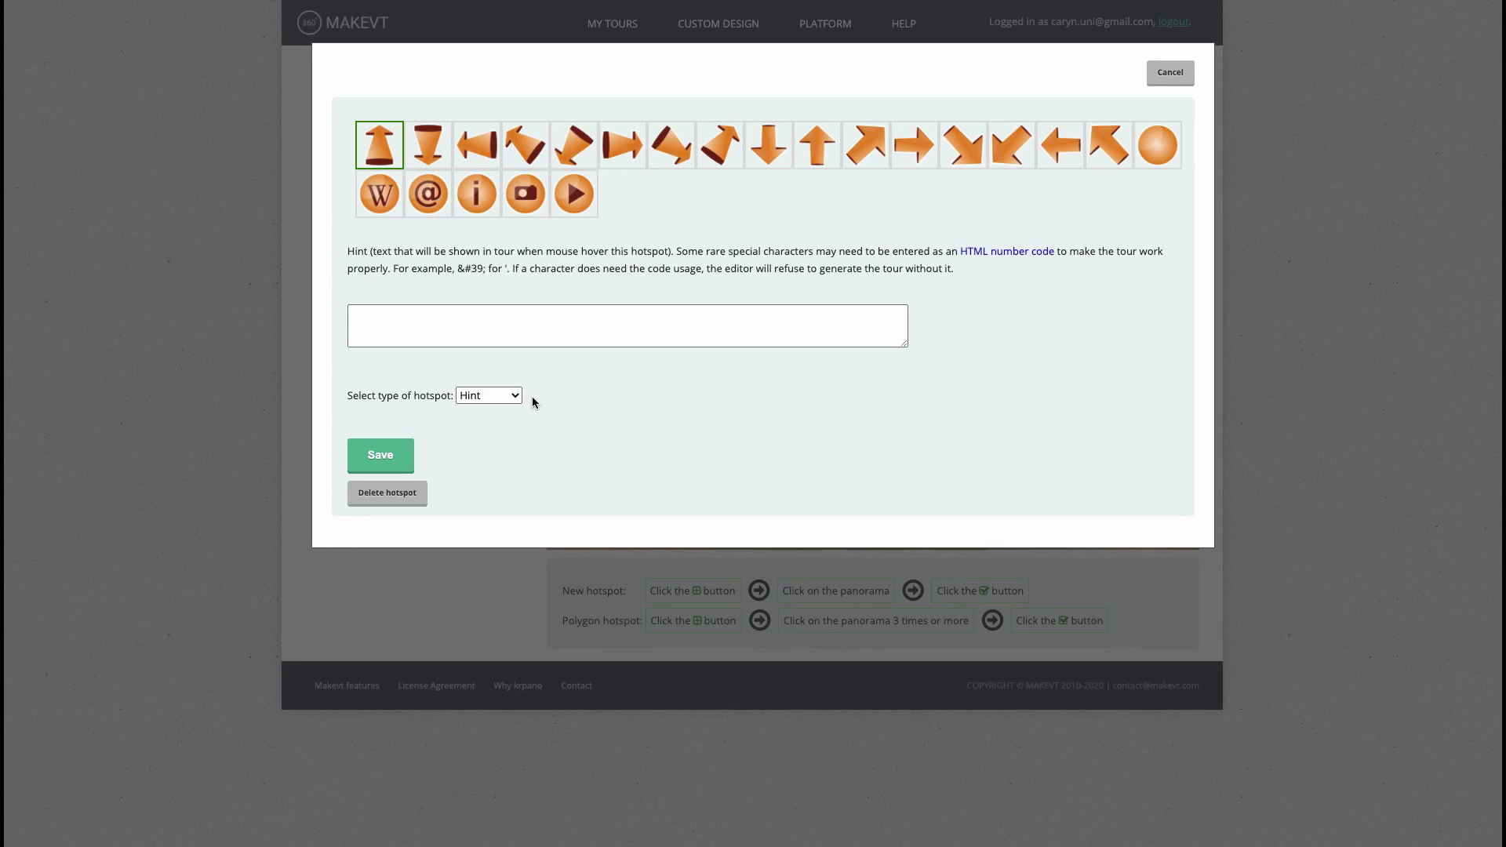
- Make the hotspot a transition to the corridor panorama, aim the arrival view at the stool near the back wall, and save it
click(503, 395)
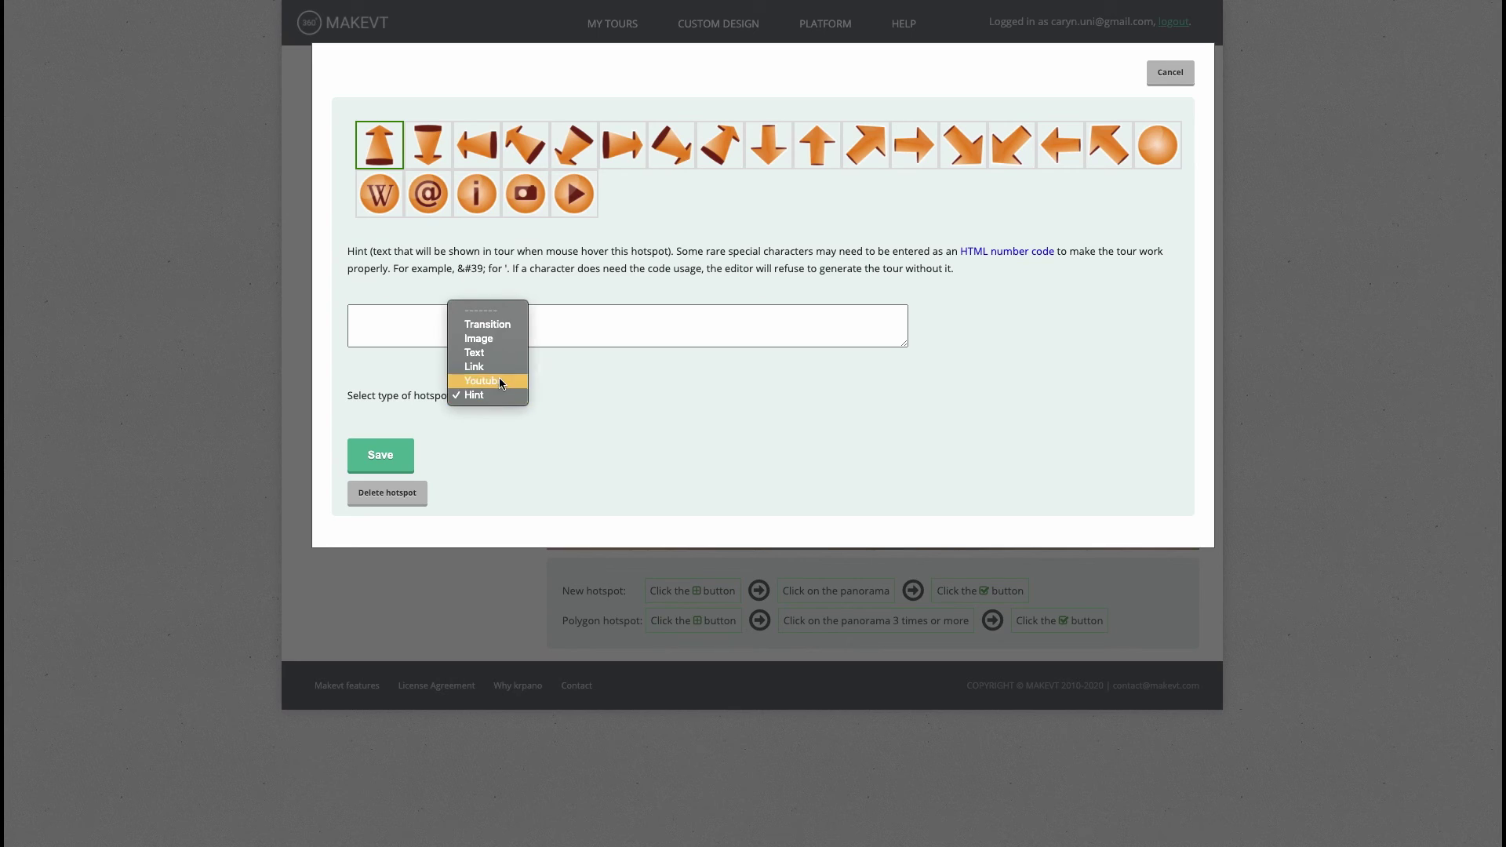
click(510, 328)
scroll(844, 460, down, 2)
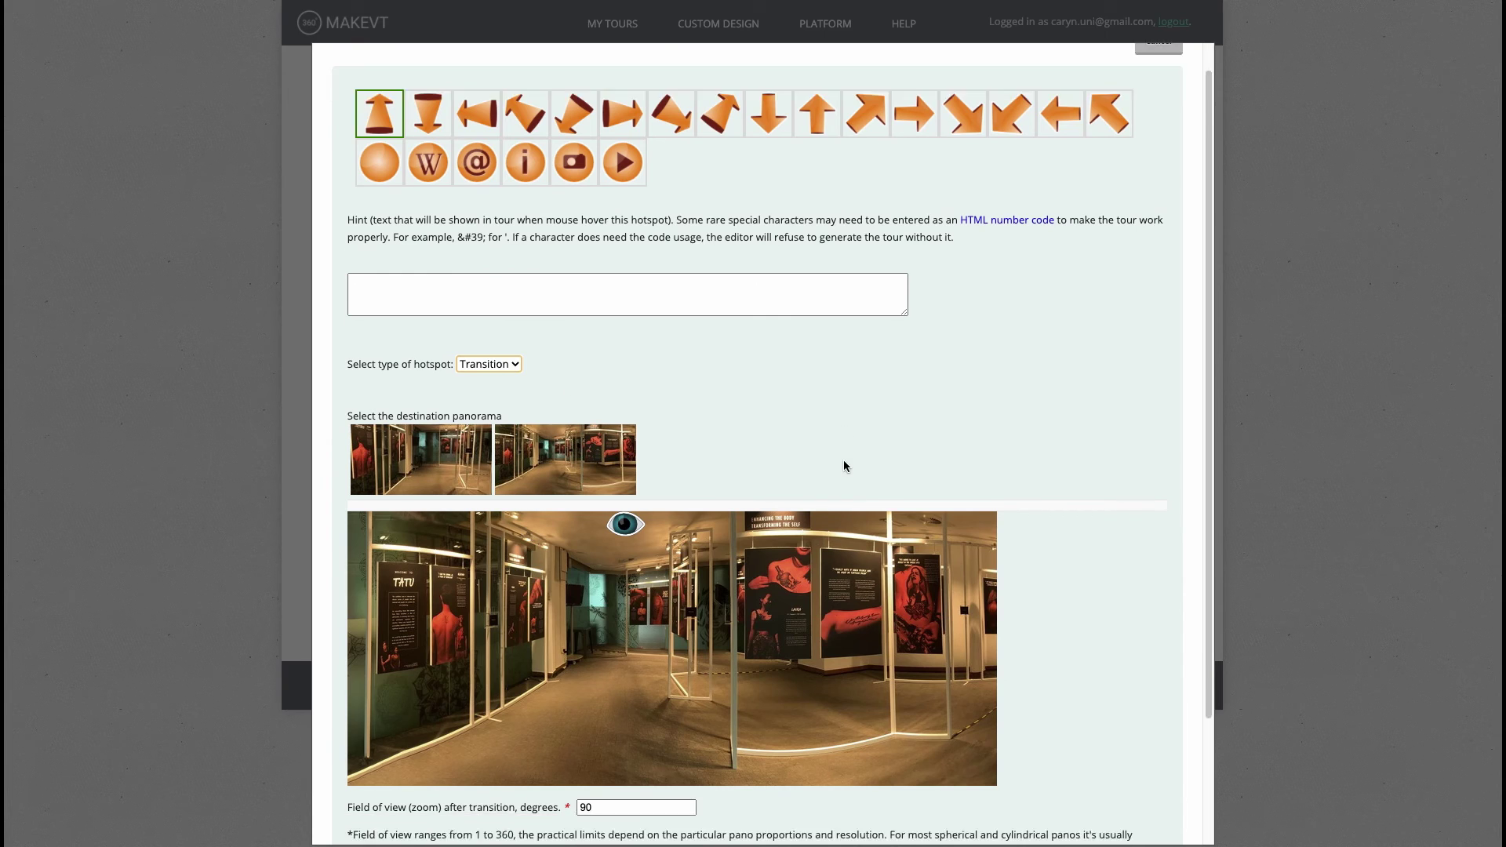
scroll(1015, 476, down, 1)
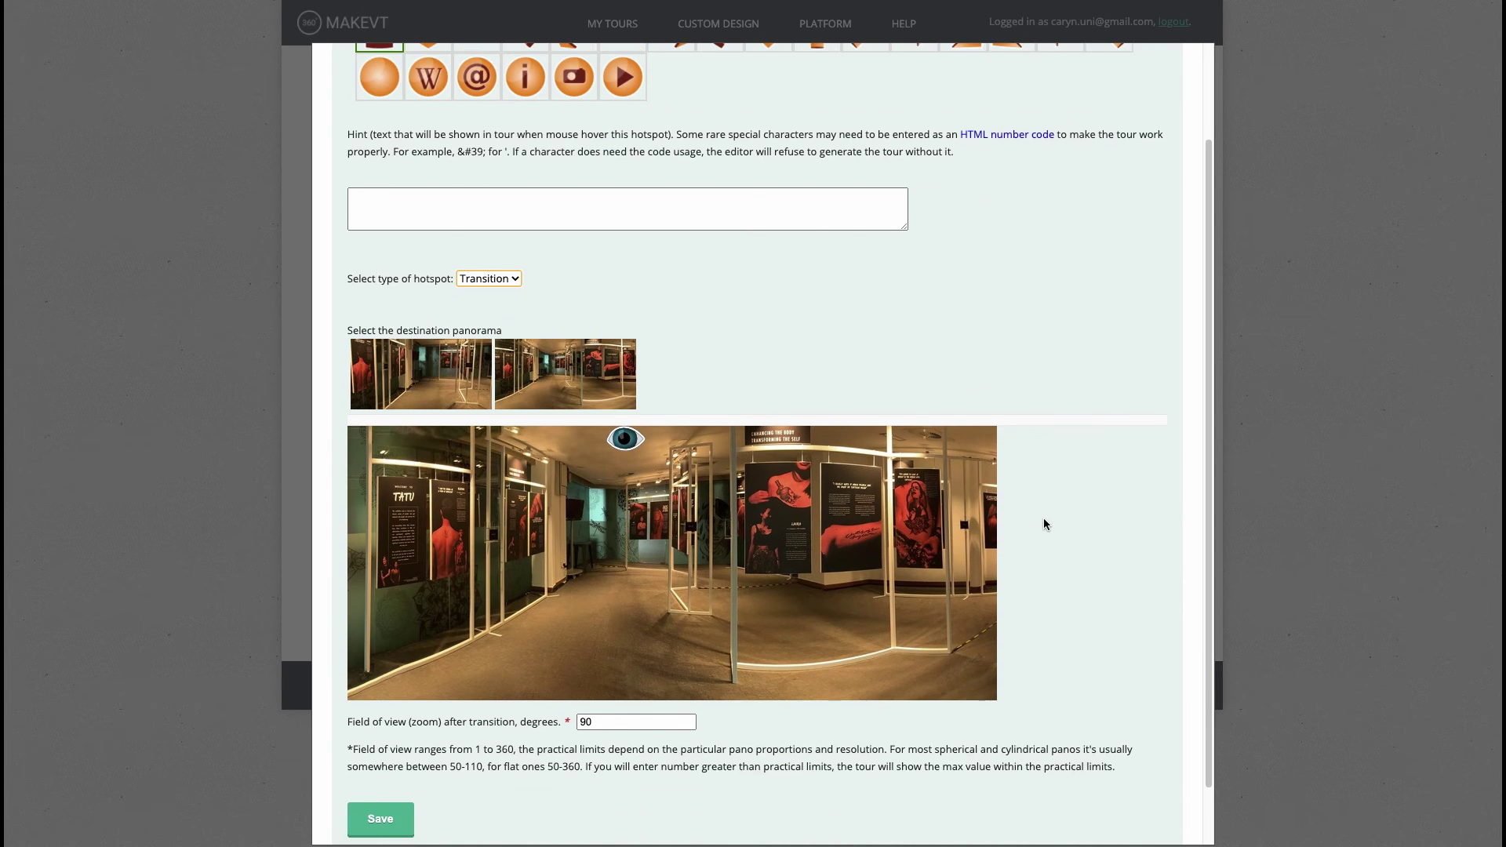
click(443, 400)
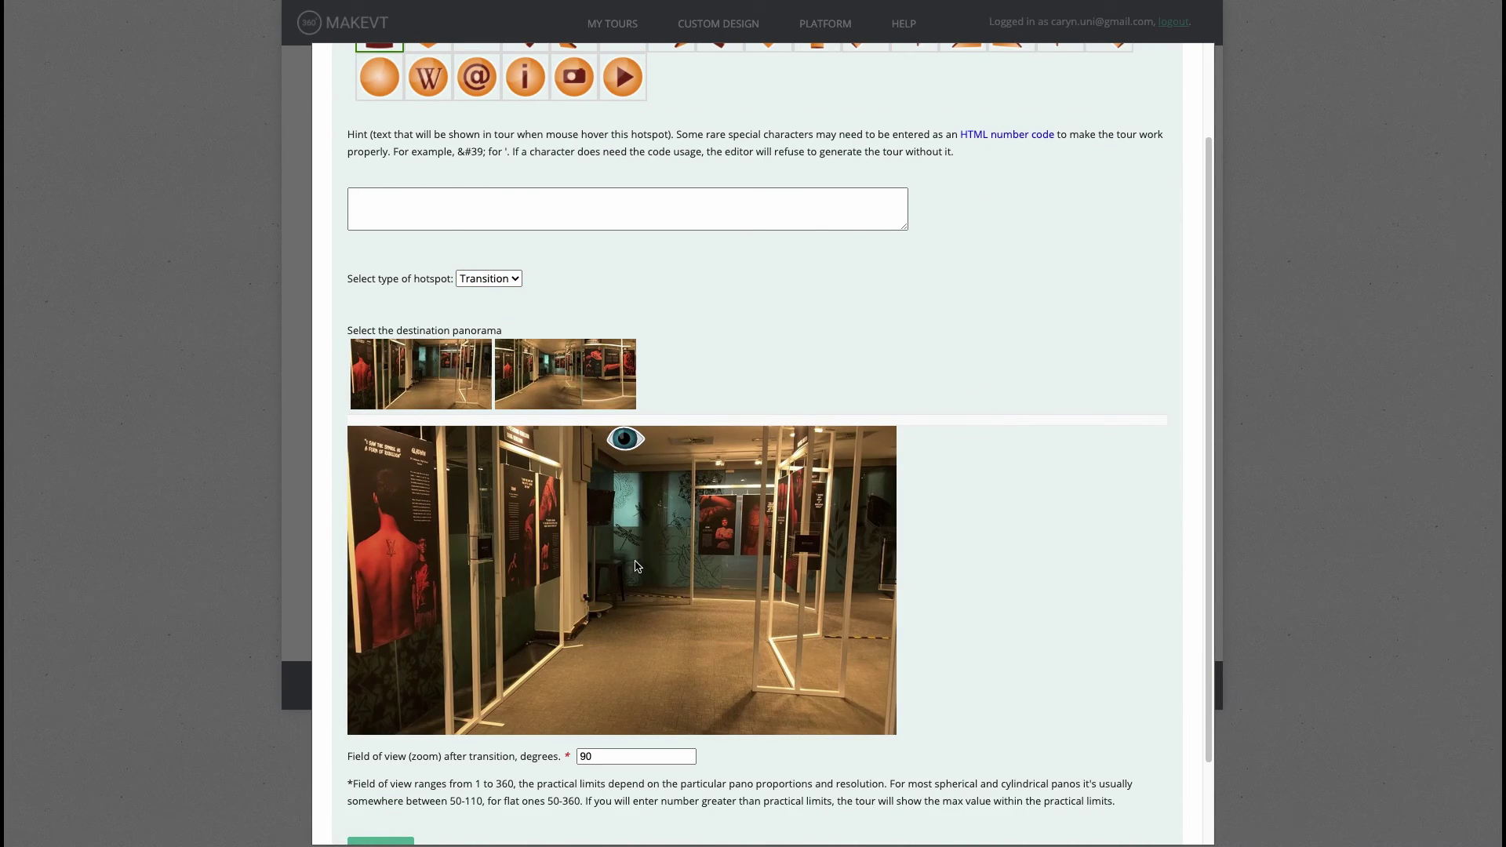
click(636, 566)
scroll(1063, 683, down, 2)
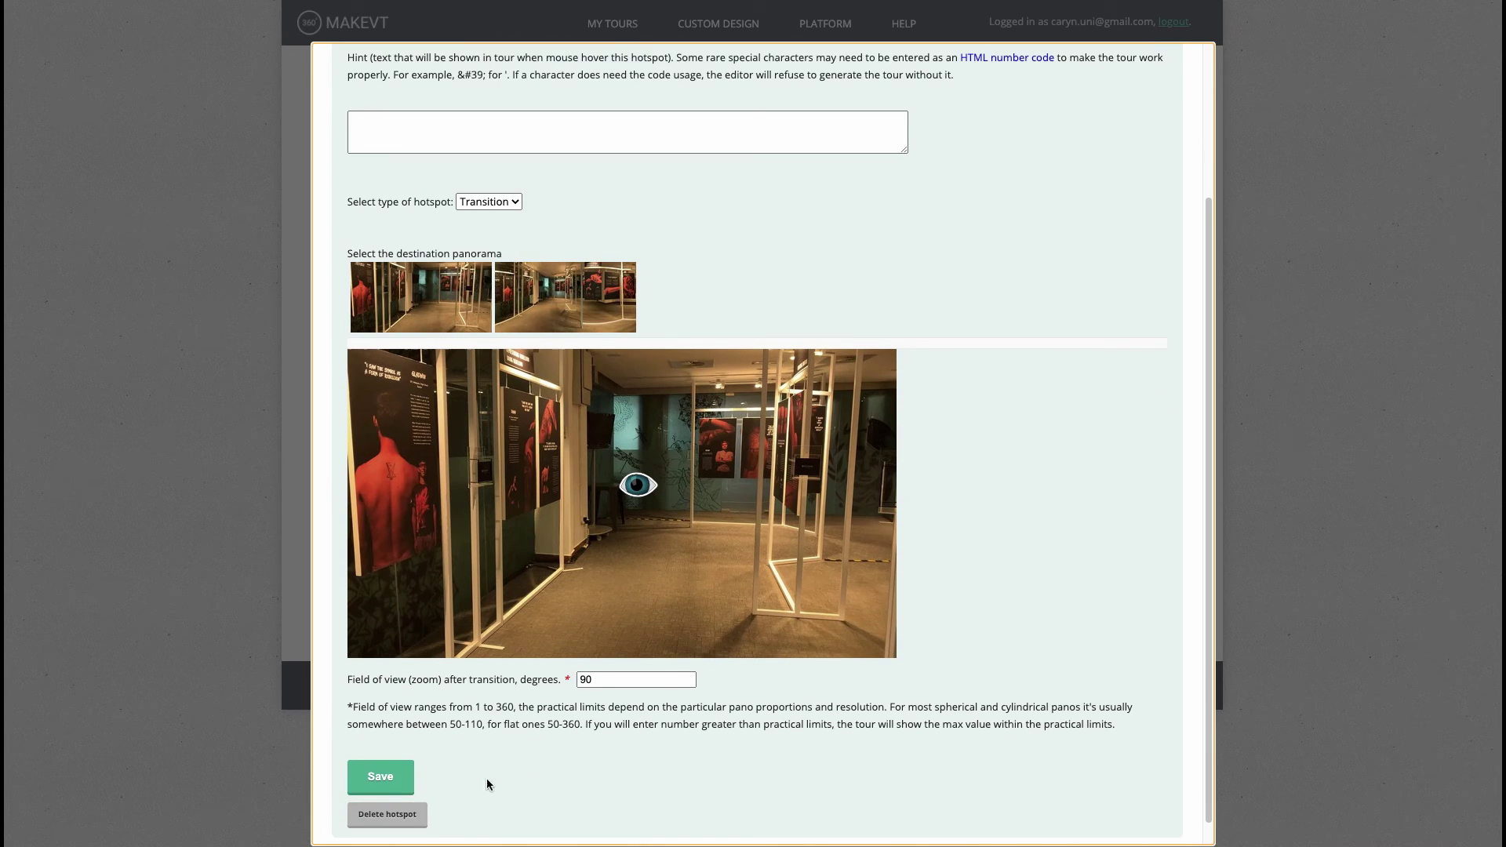
click(379, 775)
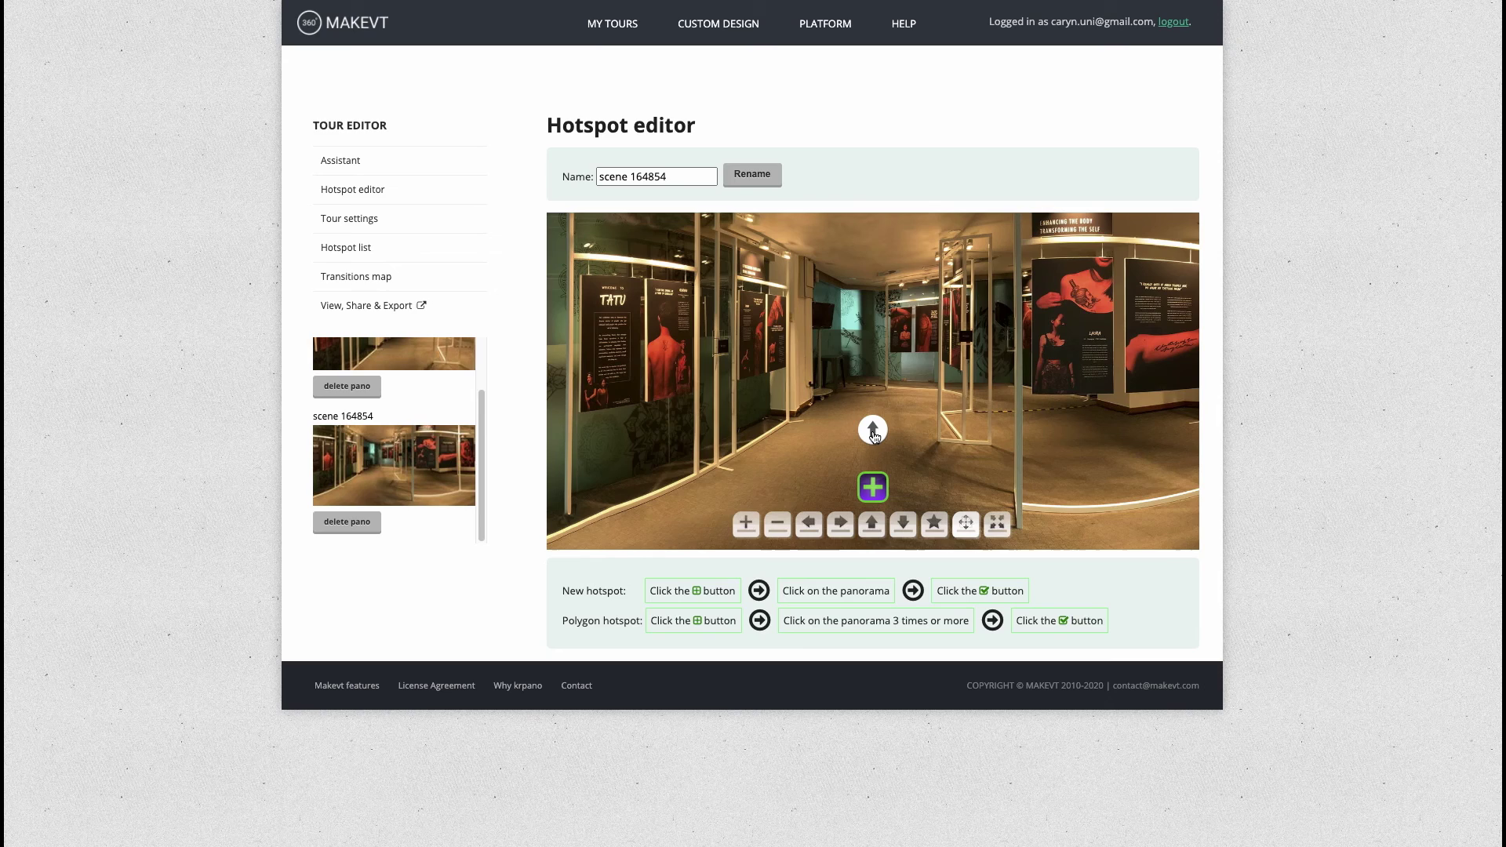
- Open the corridor panorama, scene 164853, in the Hotspot editor
drag(875, 436, 863, 392)
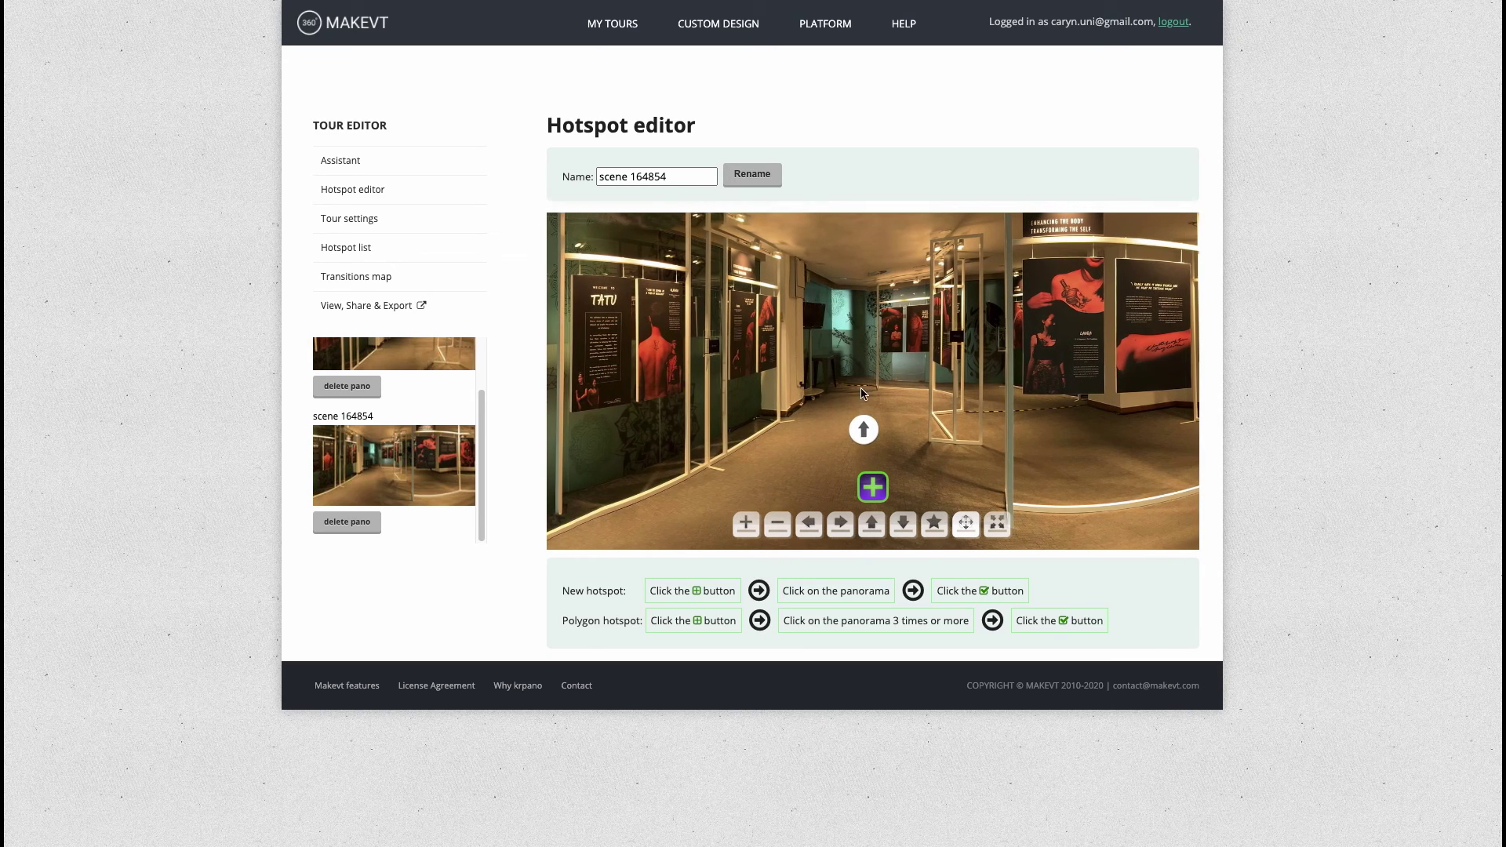
scroll(421, 360, up, 2)
click(394, 396)
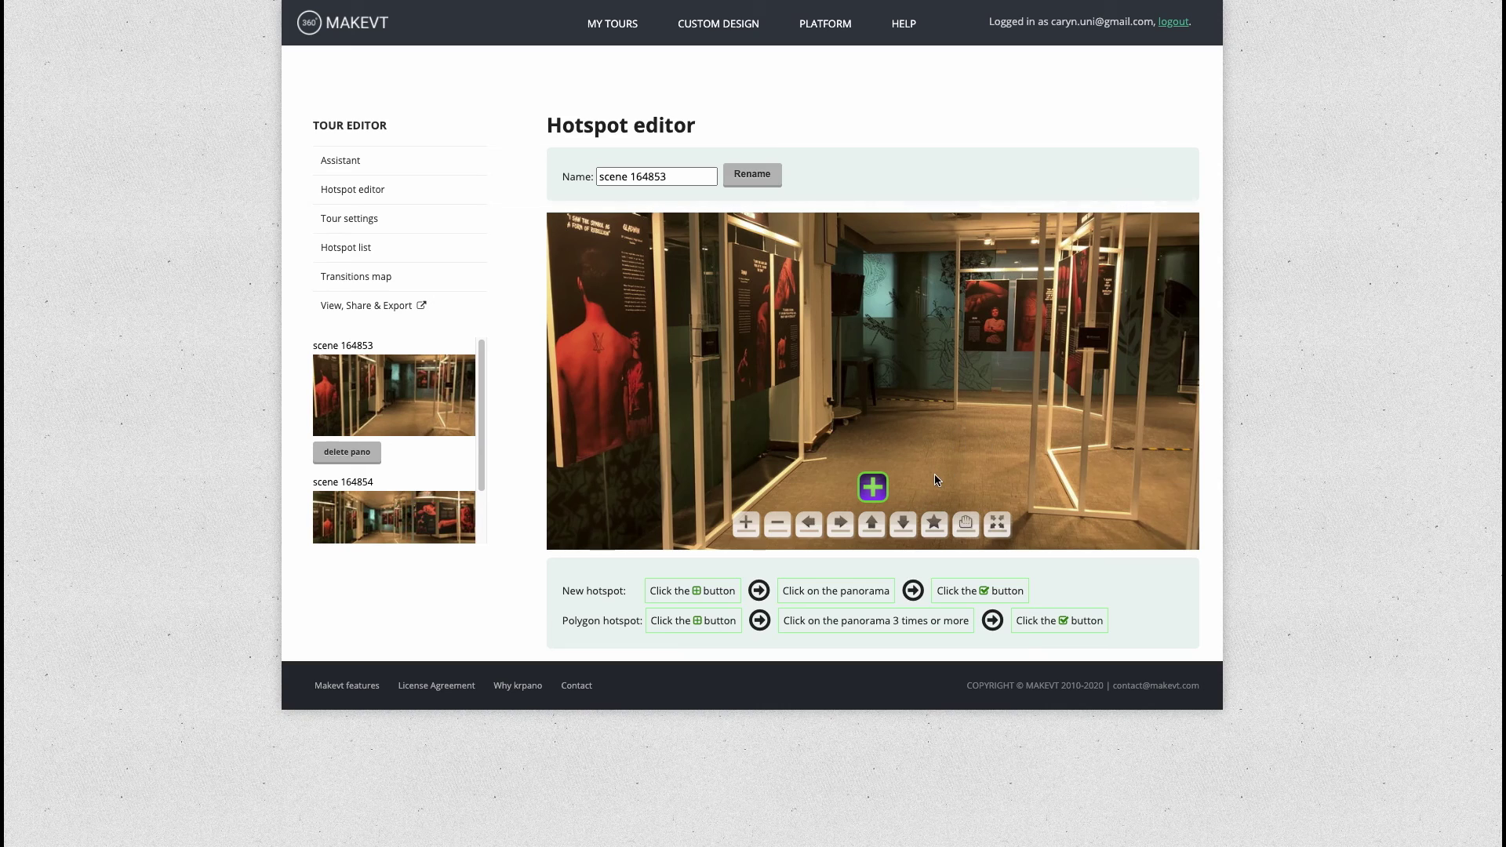
- Add a hotspot on the black and red poster panel beside the pillar, with the play icon and the type Youtube
click(873, 487)
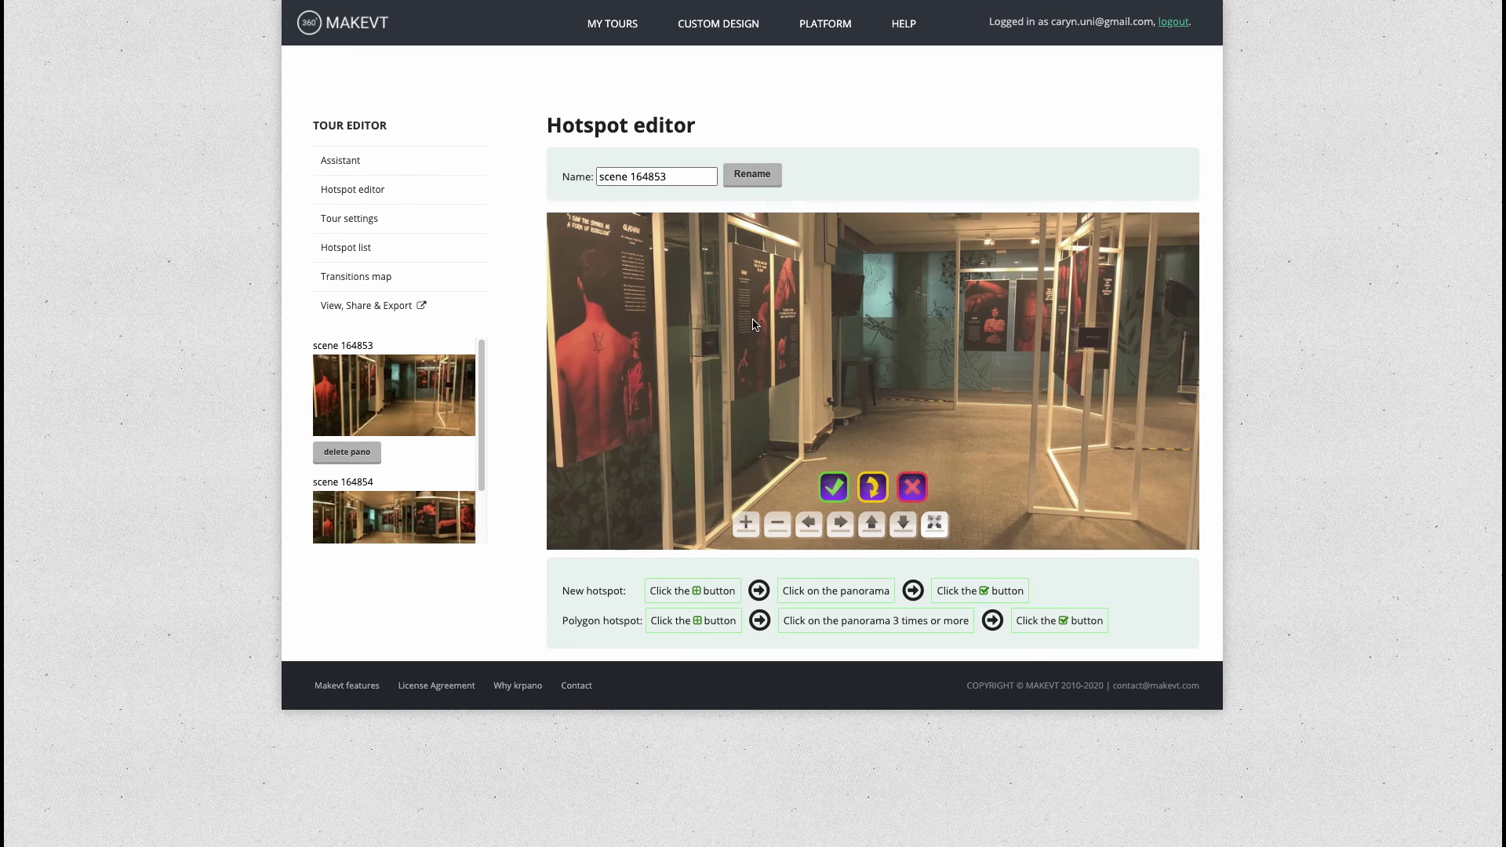
click(842, 491)
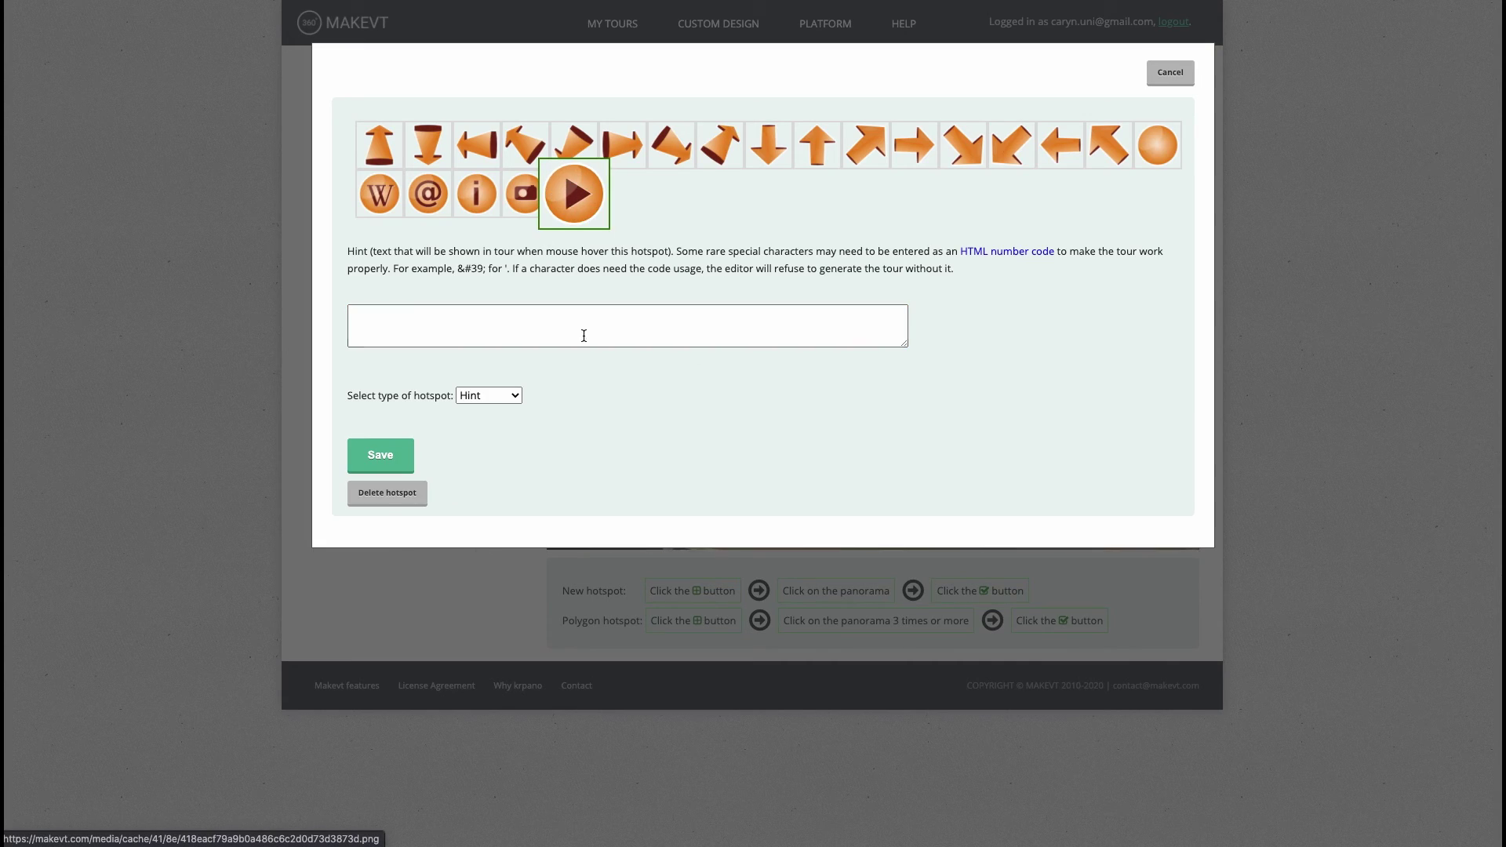
click(506, 396)
click(508, 387)
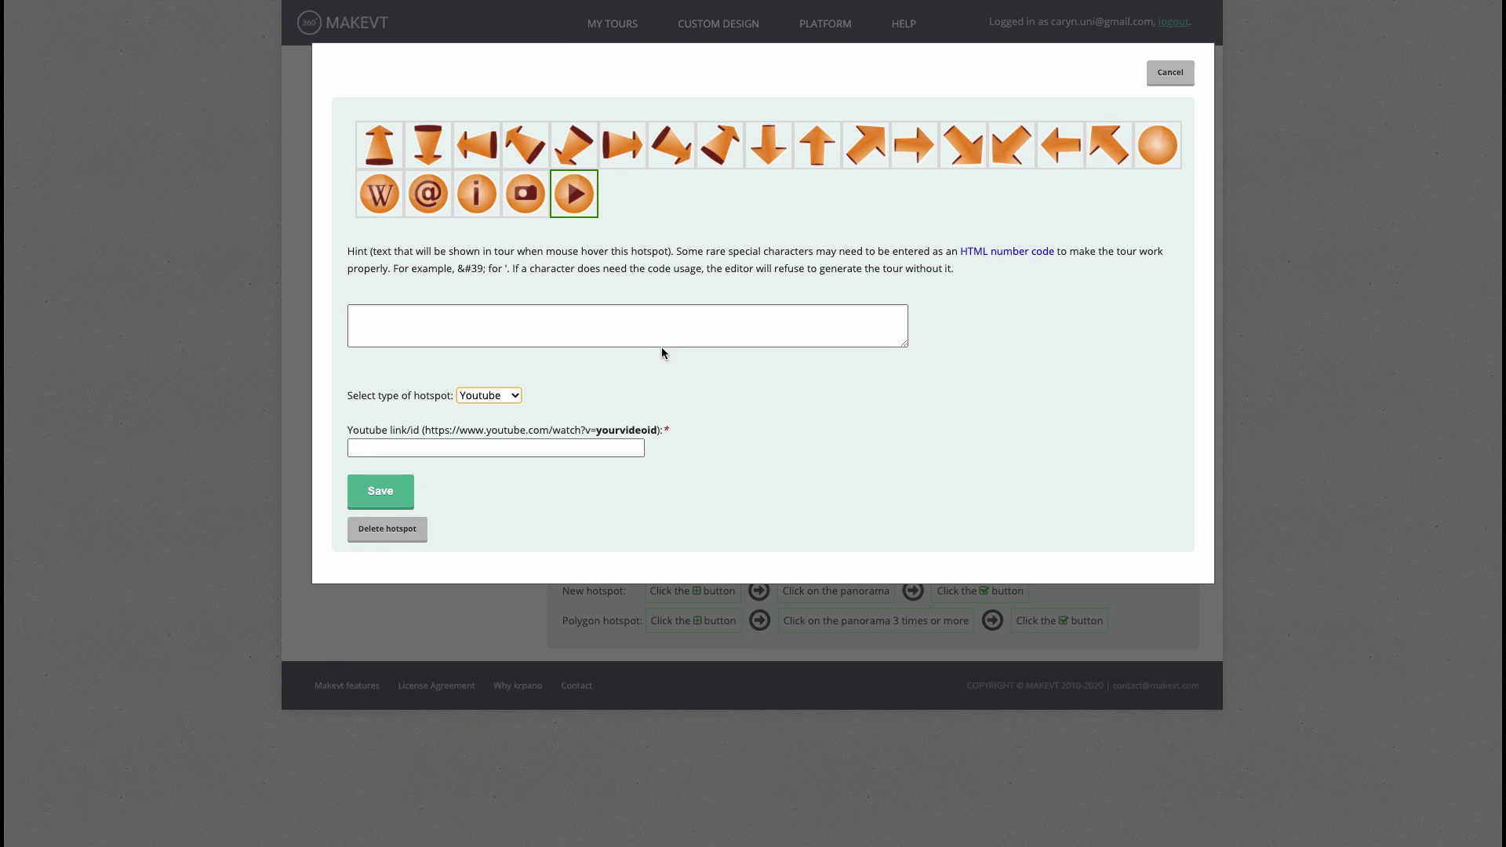
- Switch to YouTube and copy the share link of the tattoo interview video
click(673, 321)
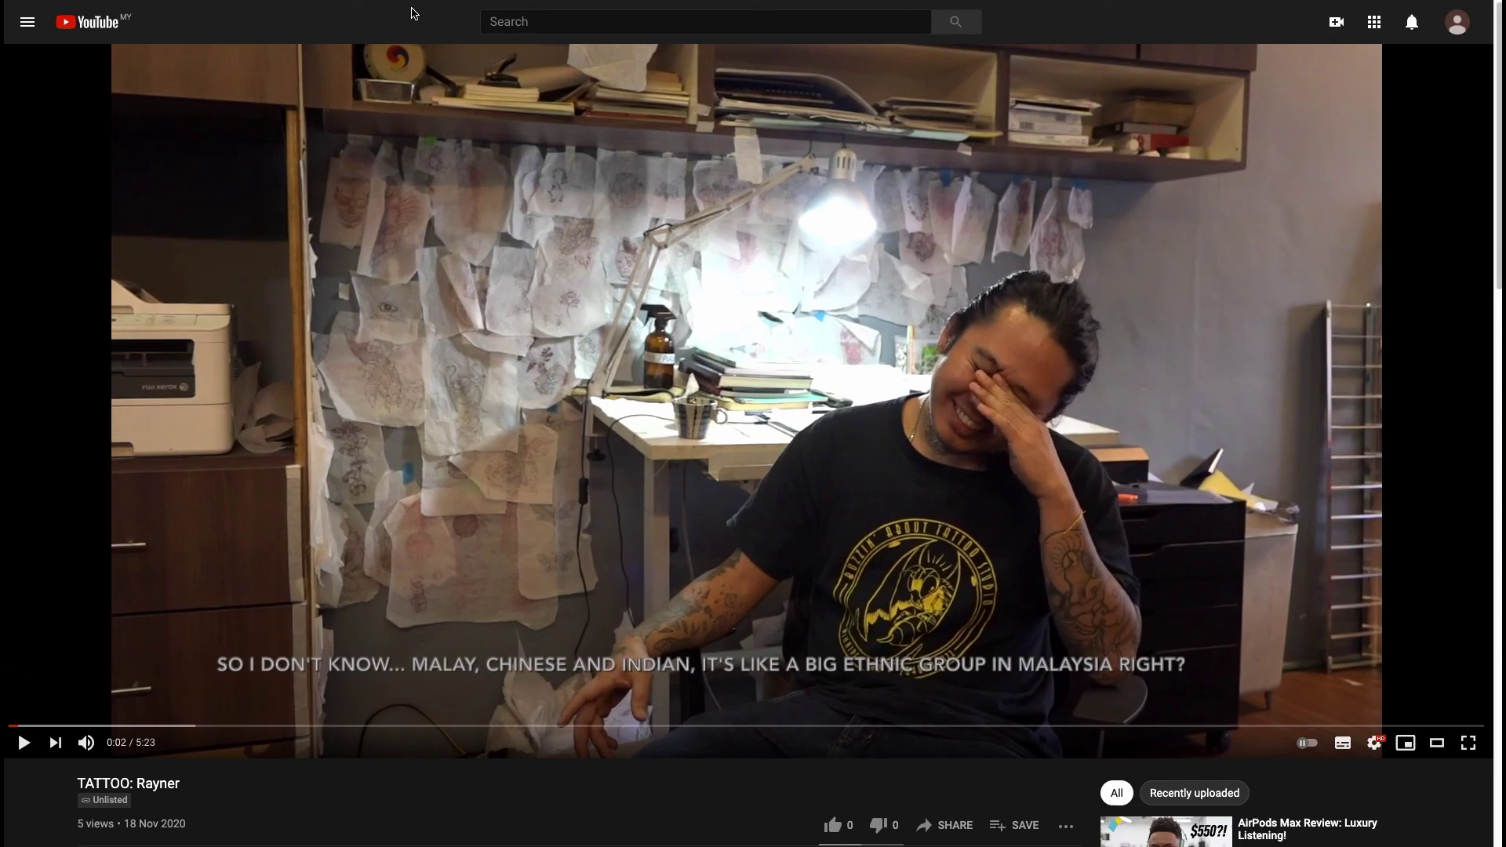
scroll(495, 527, down, 3)
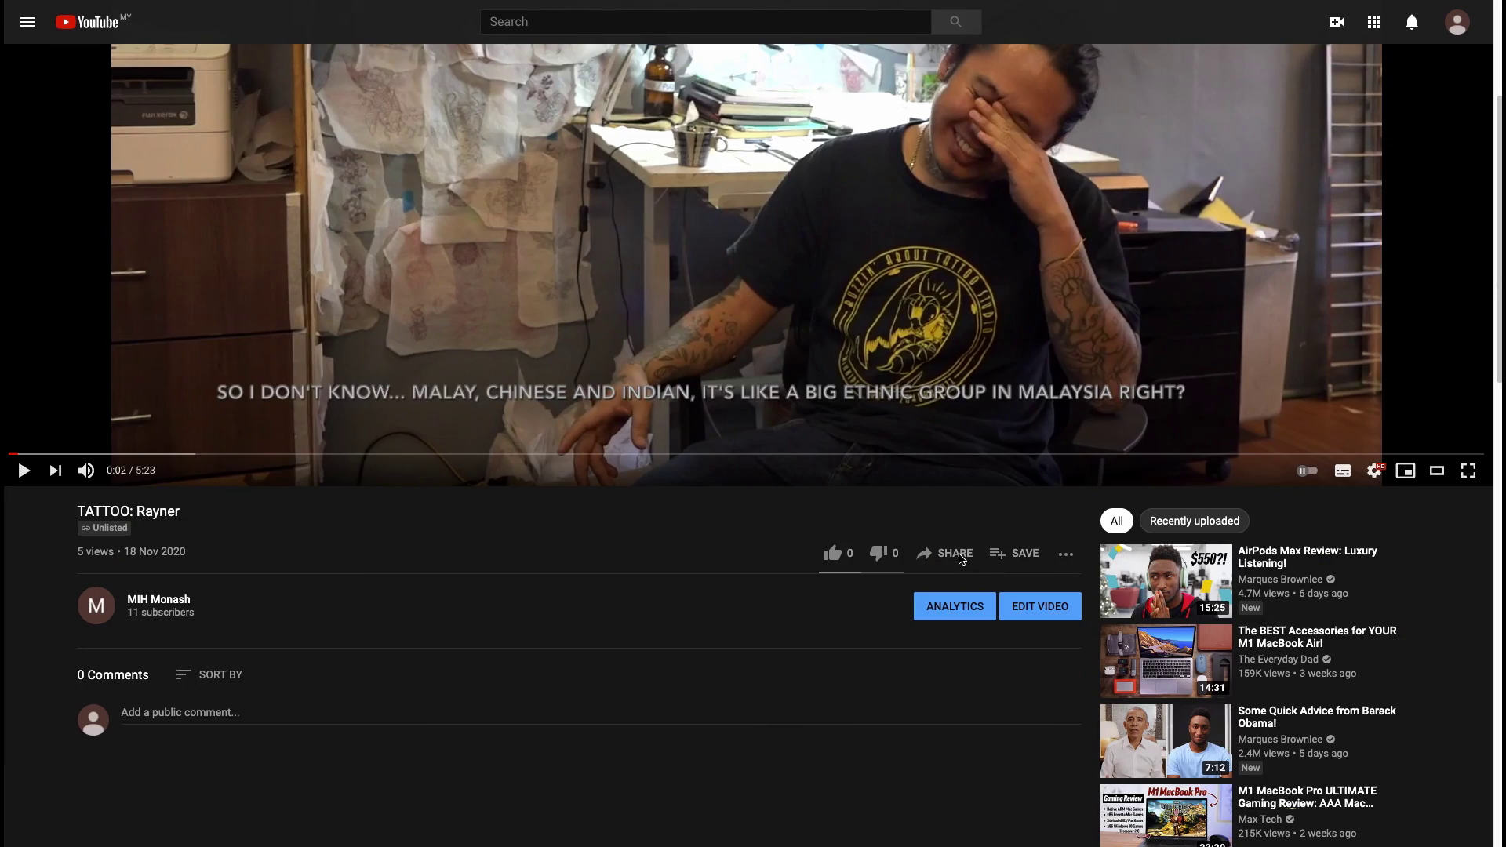
click(958, 555)
click(903, 453)
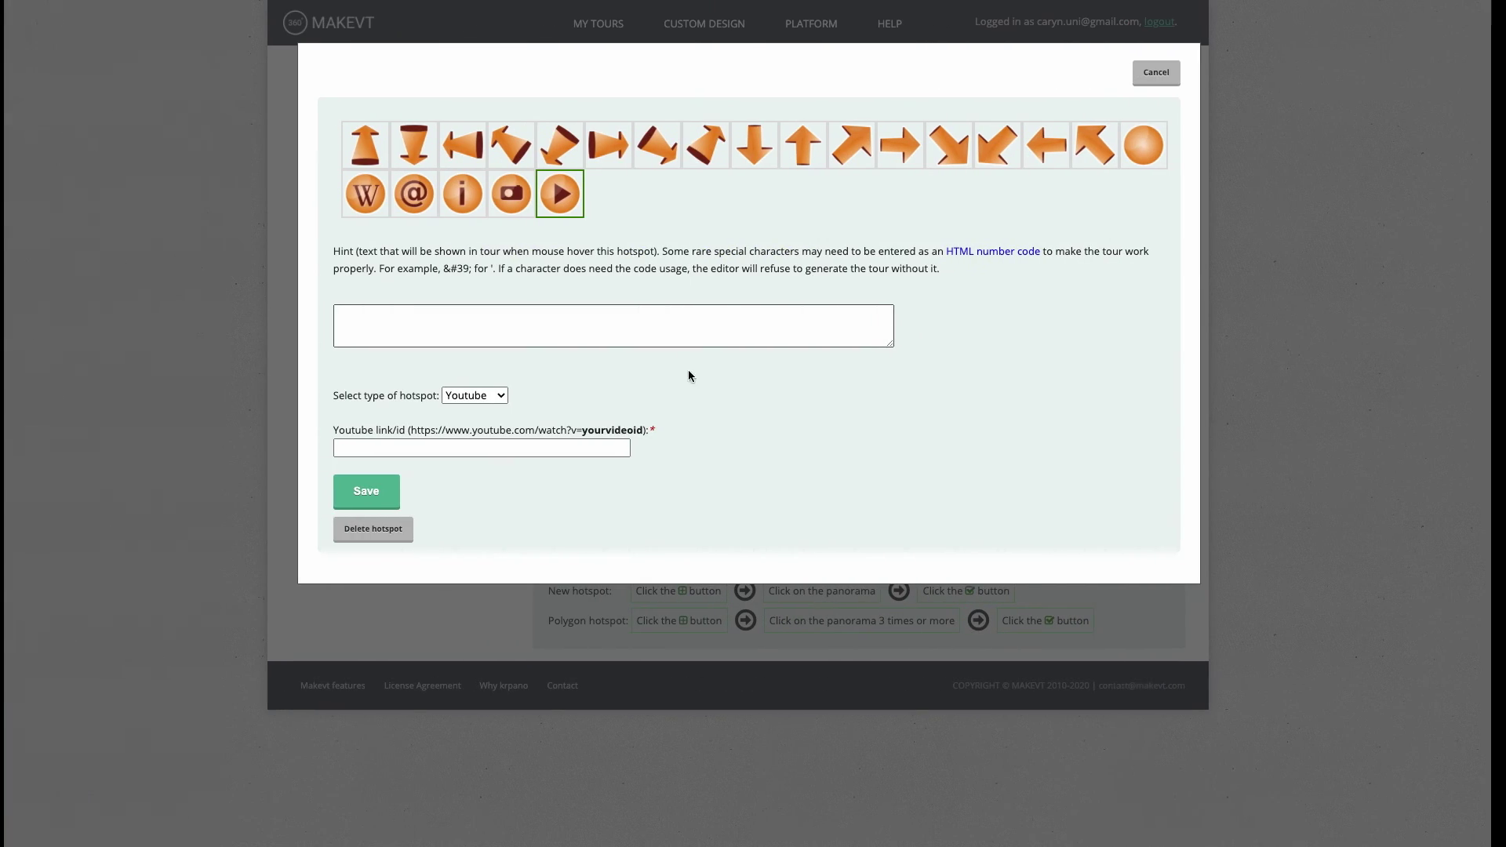
click(471, 447)
click(577, 485)
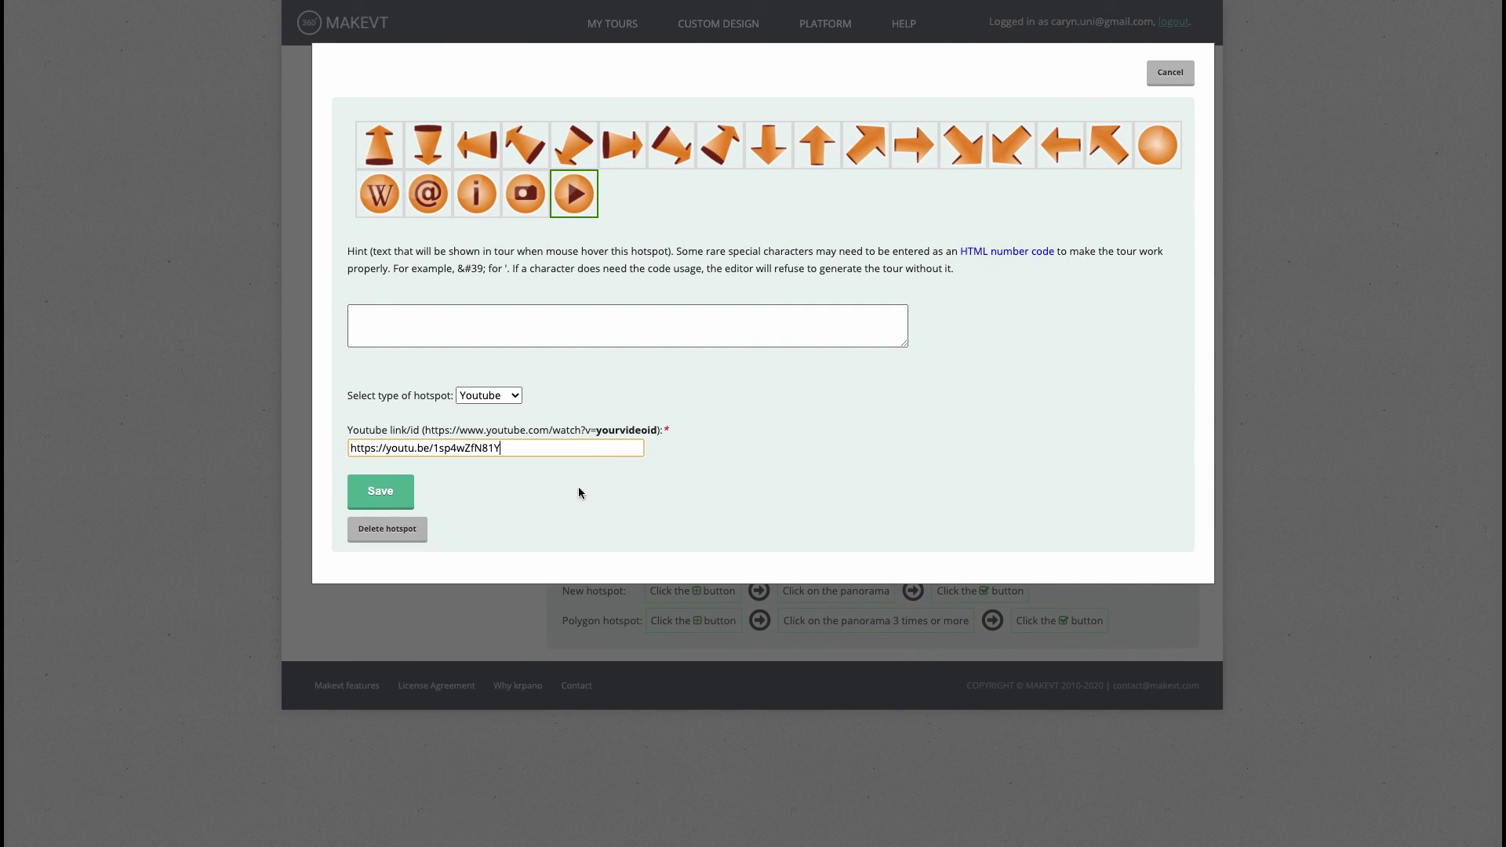
click(366, 491)
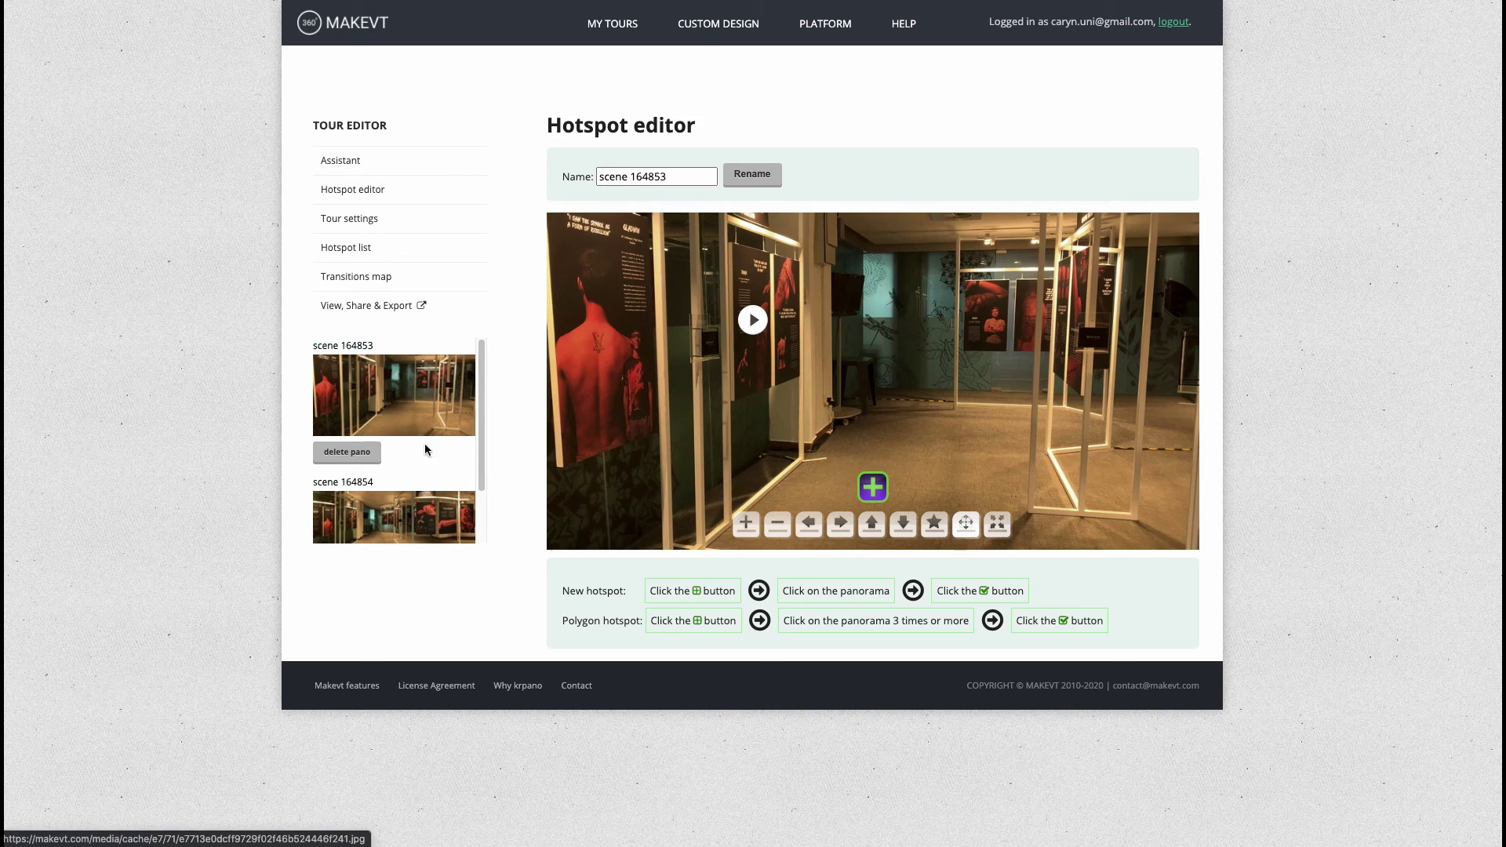
- Set the entrance panorama as the tour's first panorama in the tour settings
click(344, 227)
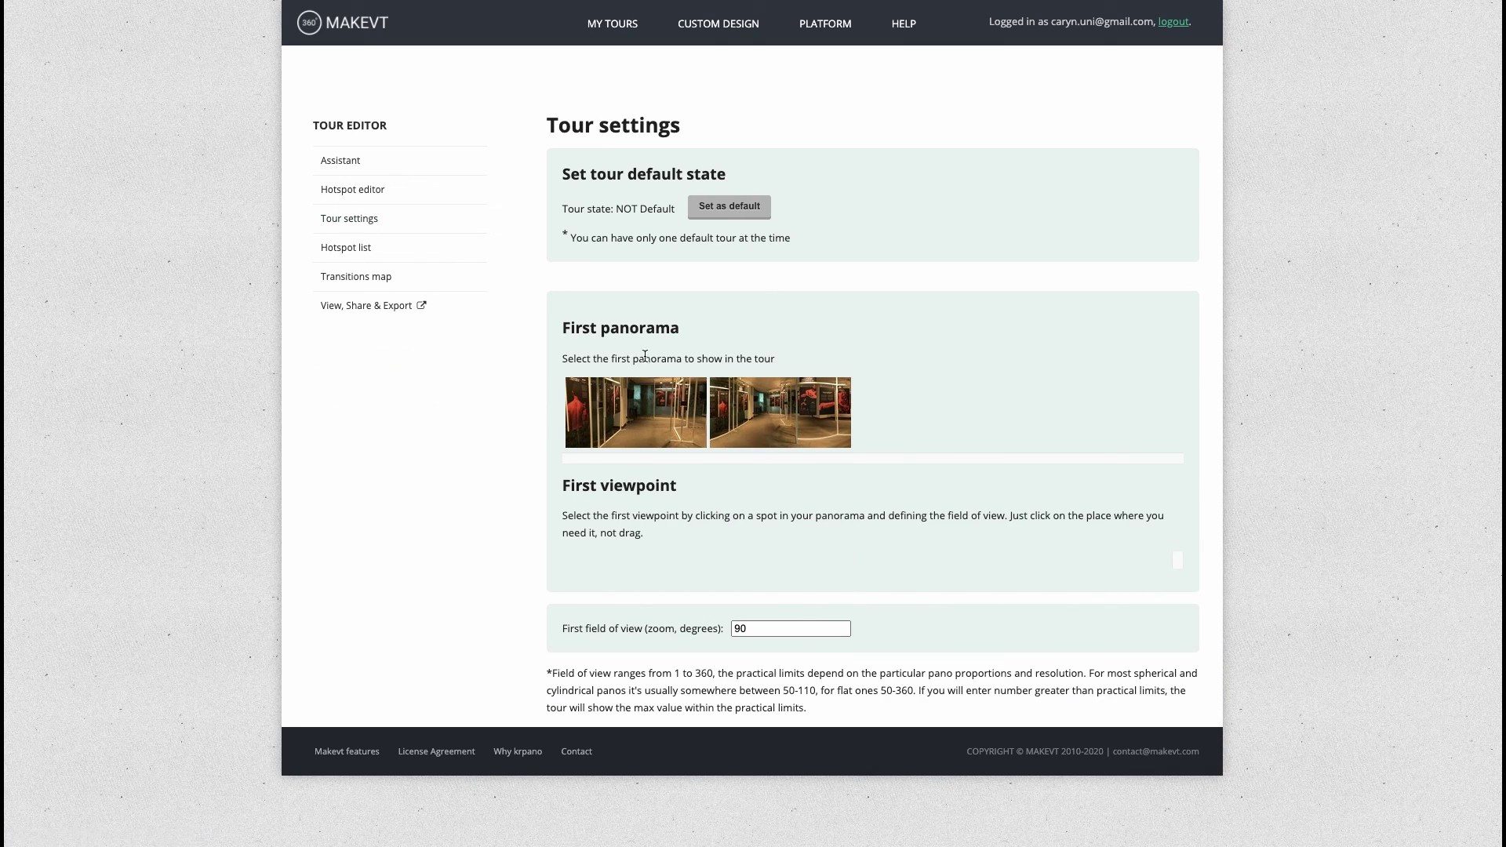
click(788, 427)
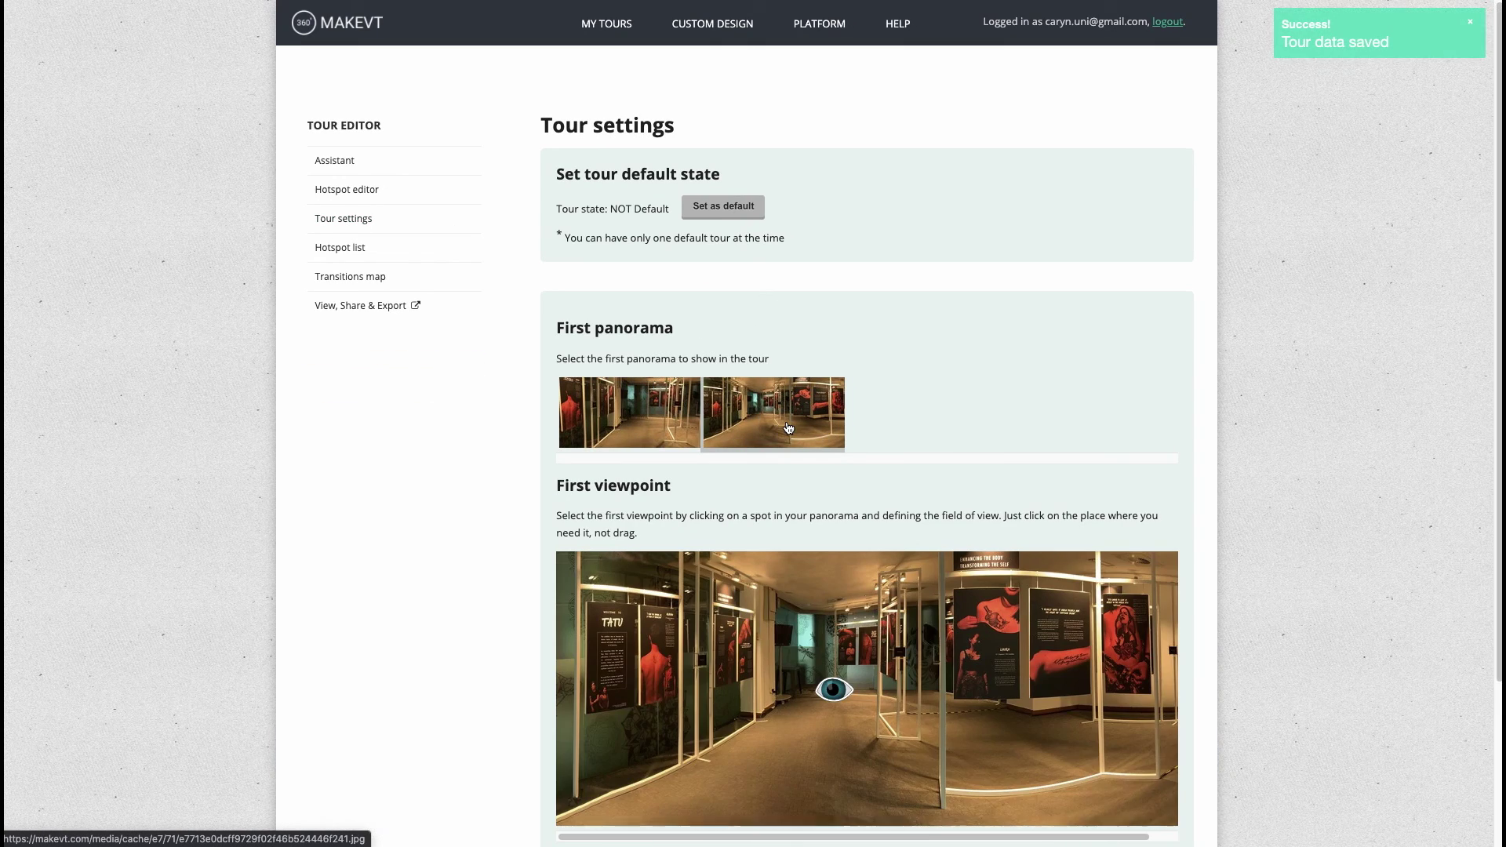
scroll(1087, 496, down, 3)
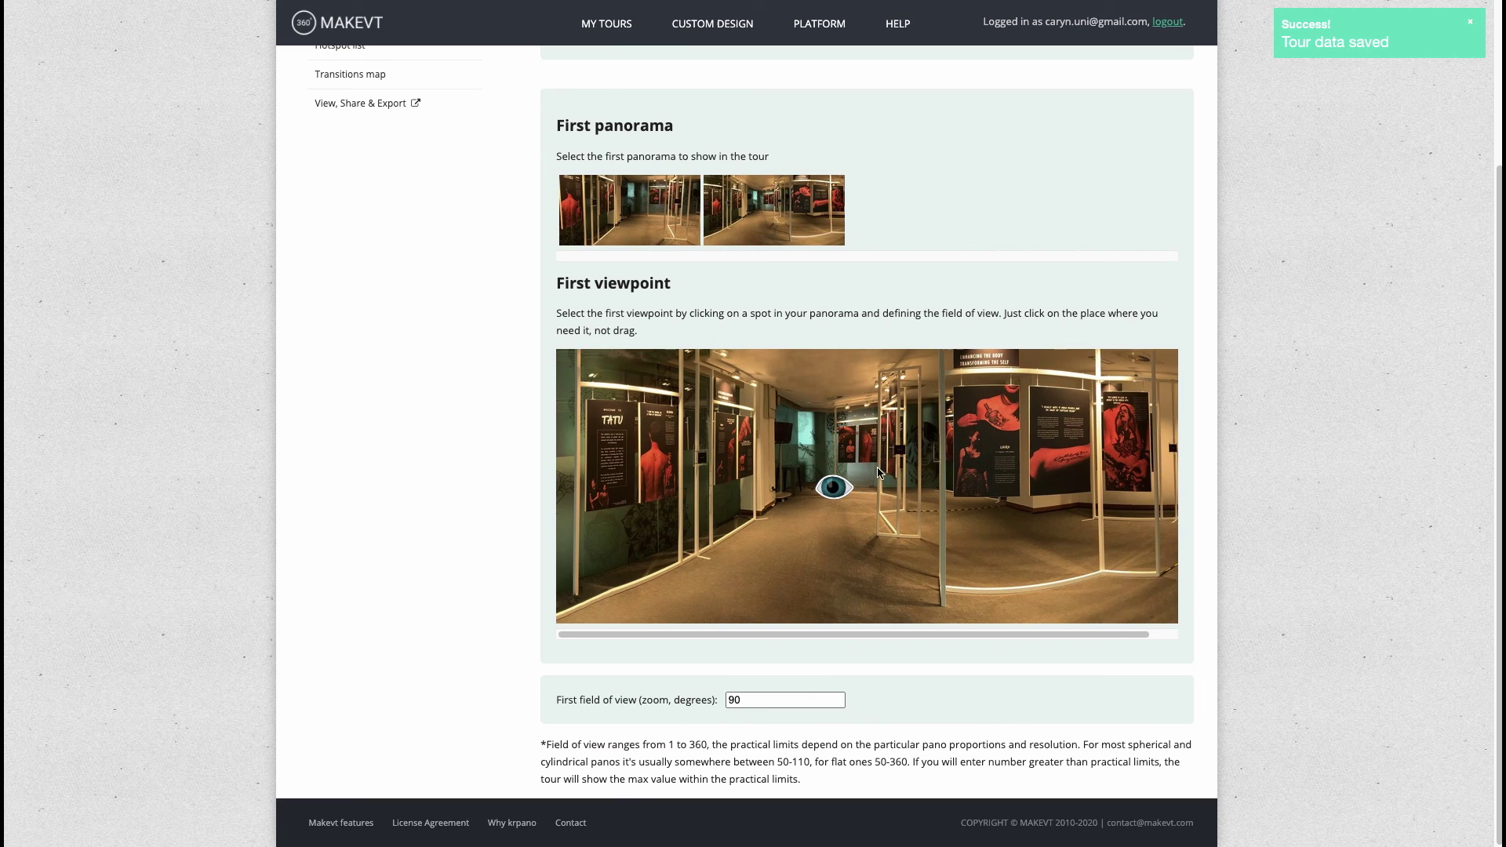
- Open the tour for viewing and play the embedded YouTube video in the corridor panorama
scroll(436, 366, up, 3)
scroll(423, 337, down, 1)
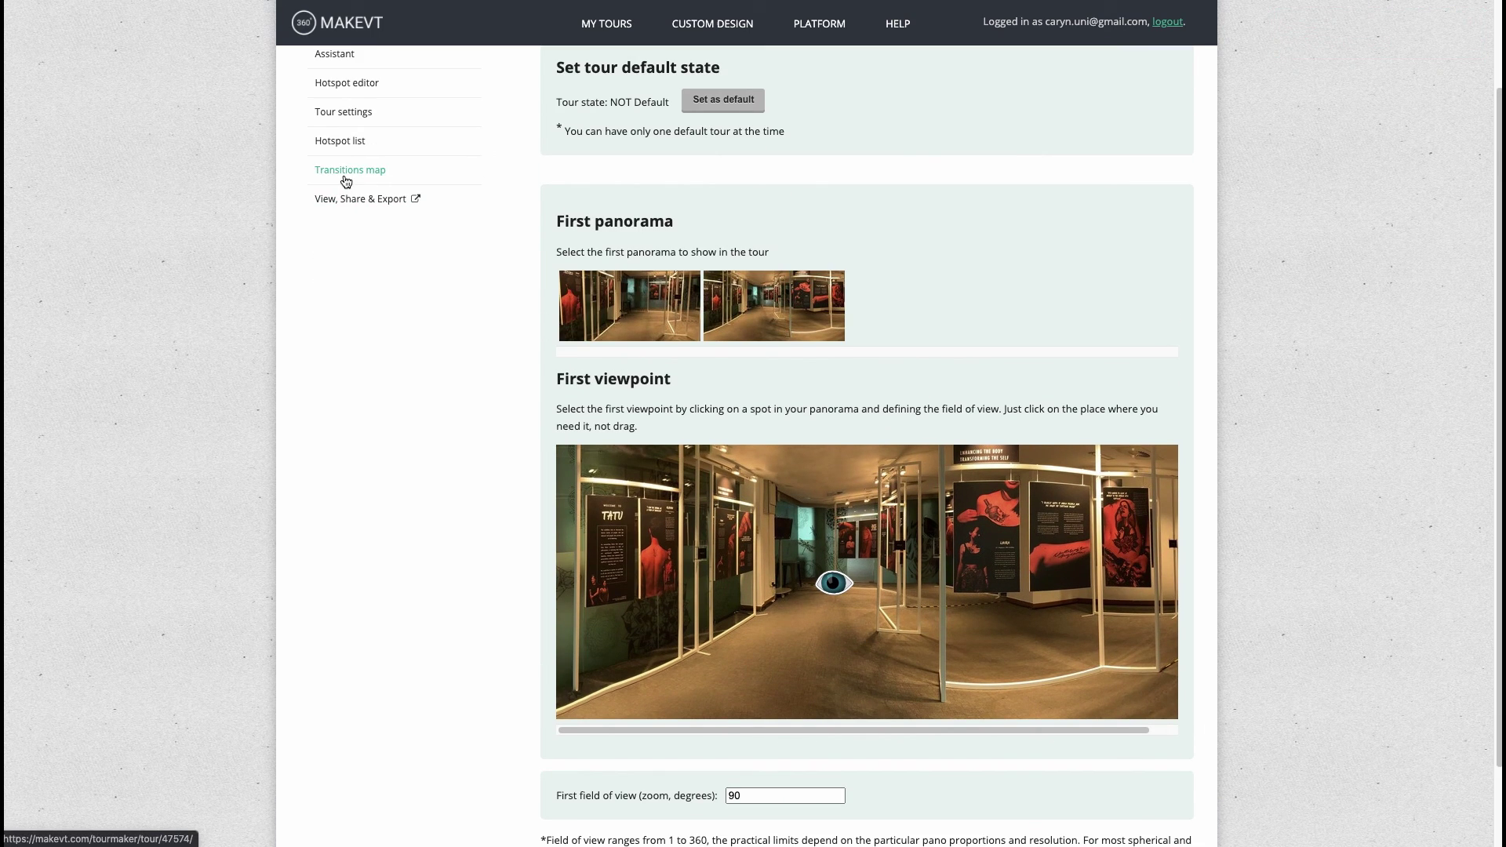
click(361, 201)
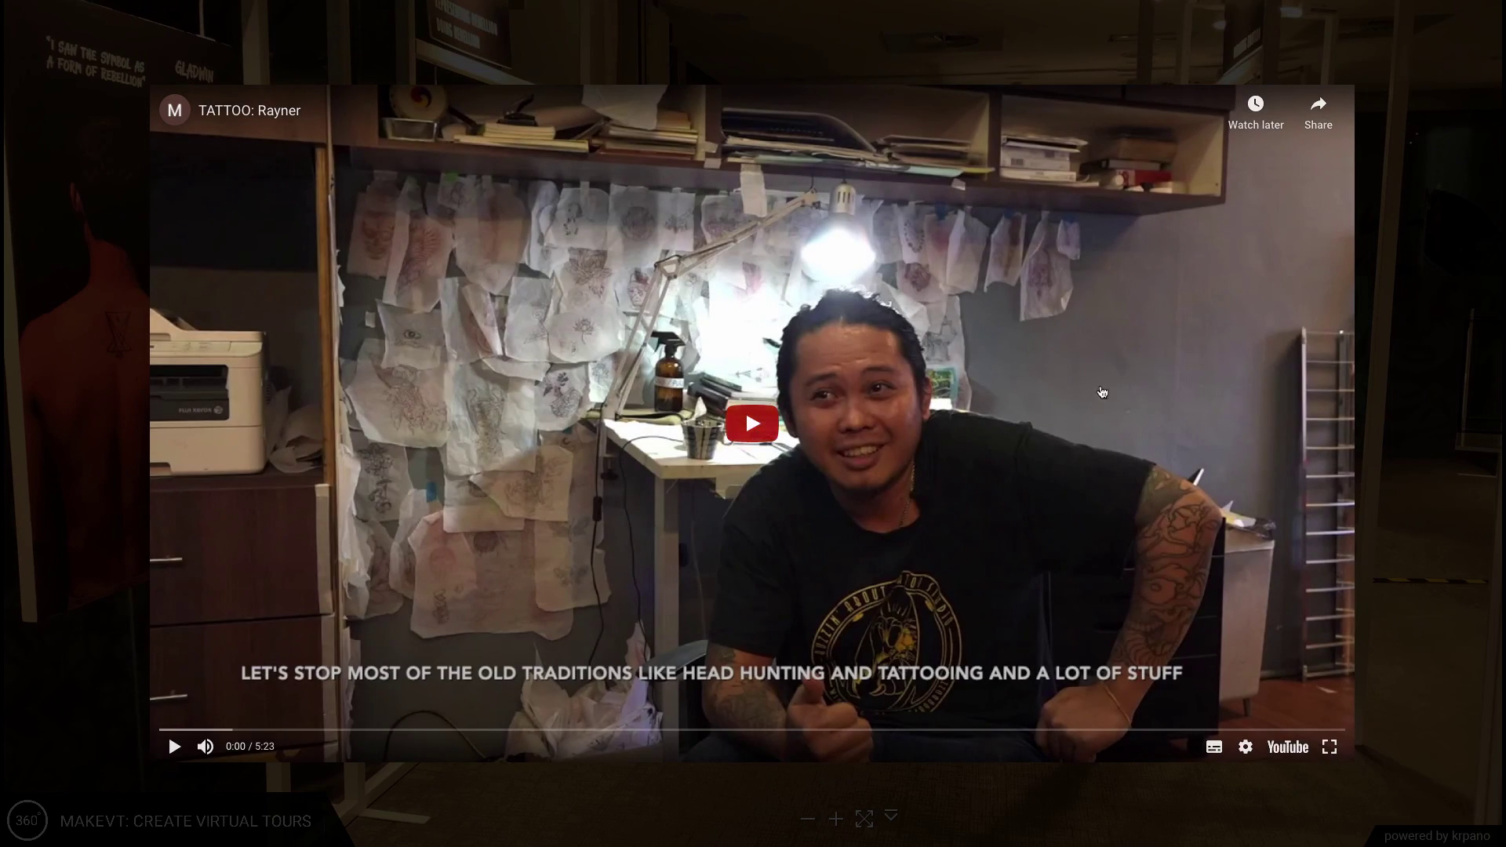
click(174, 748)
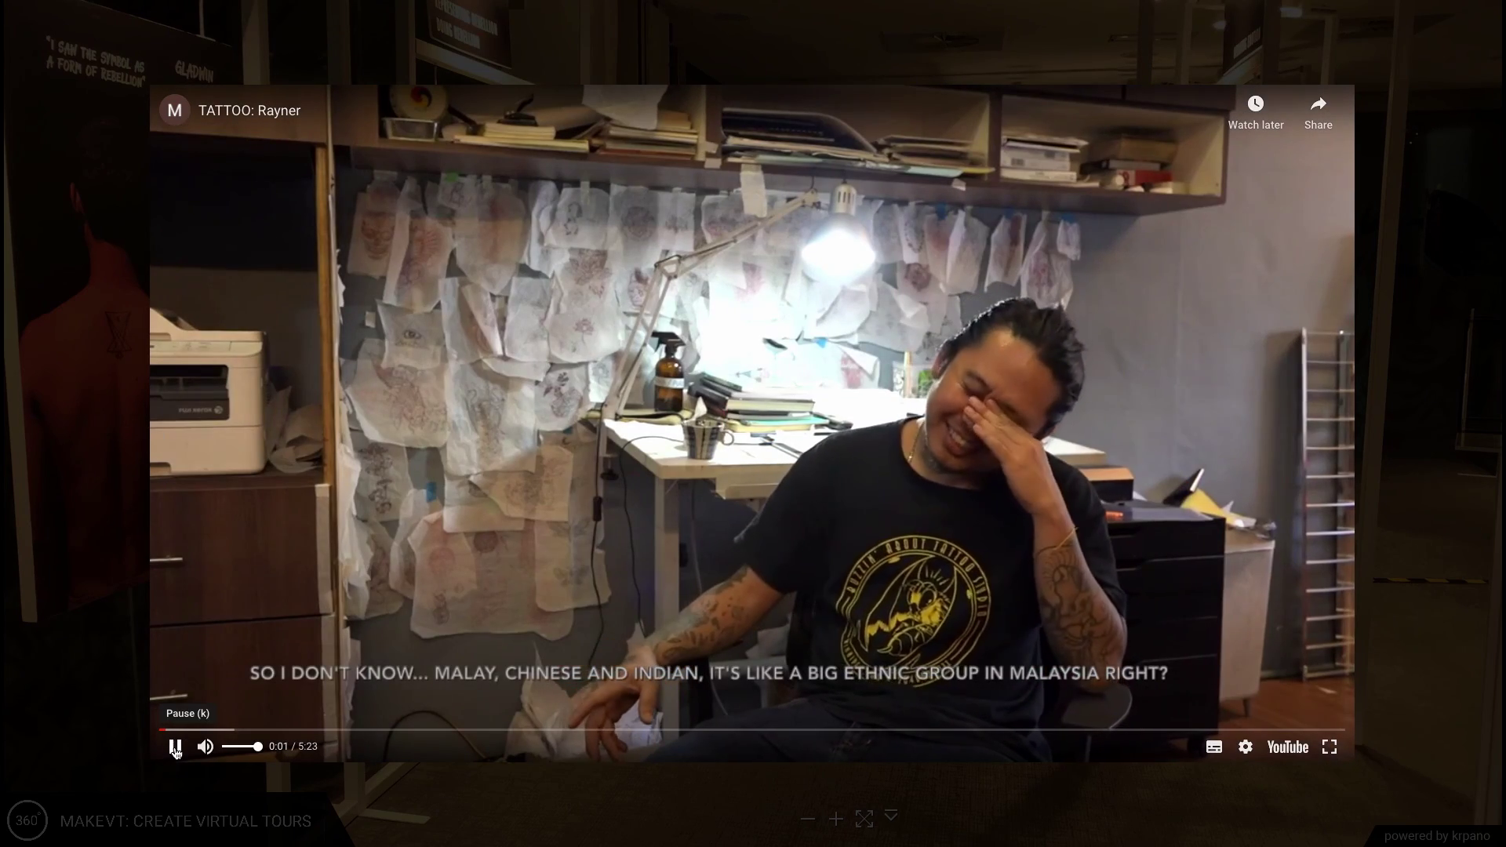